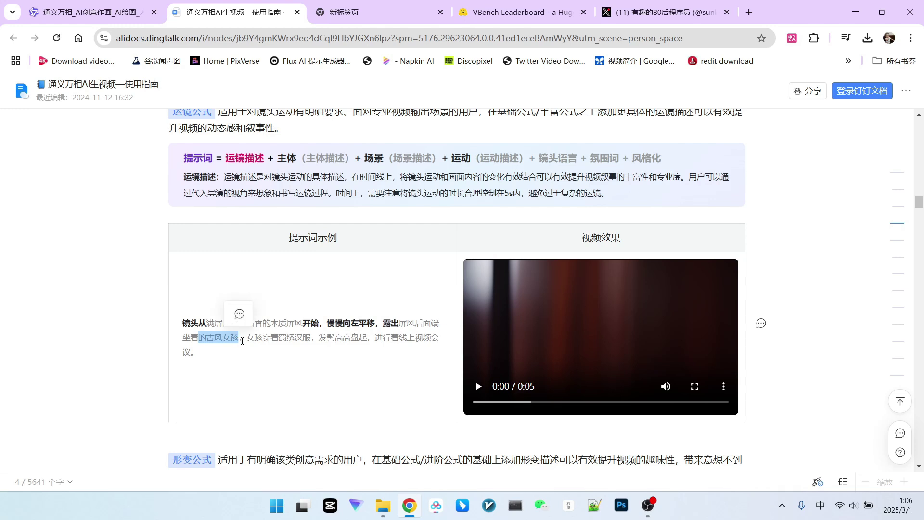
Examine the camera-movement formula's example prompt in the guide and play its sample videos full screen
{"action": "left_click_drag", "start_coordinate": [279, 339], "coordinate": [304, 339]}
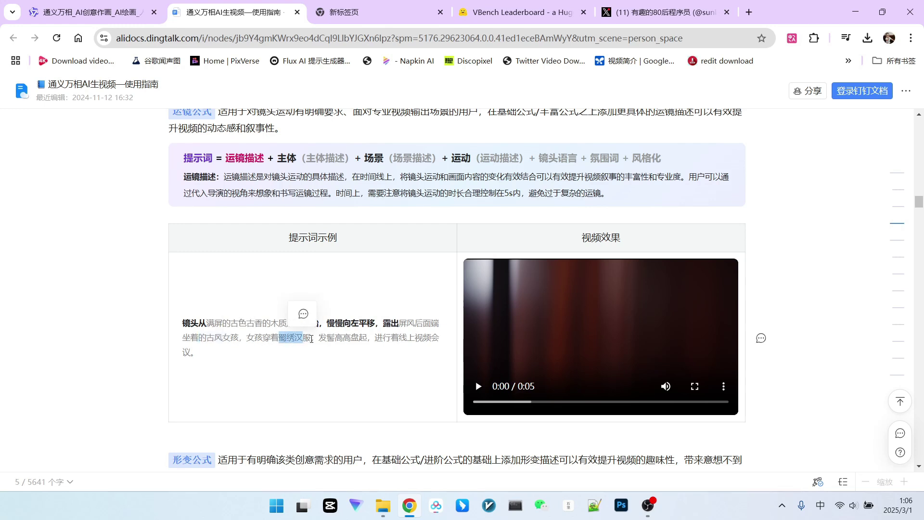
{"action": "left_click", "coordinate": [327, 339]}
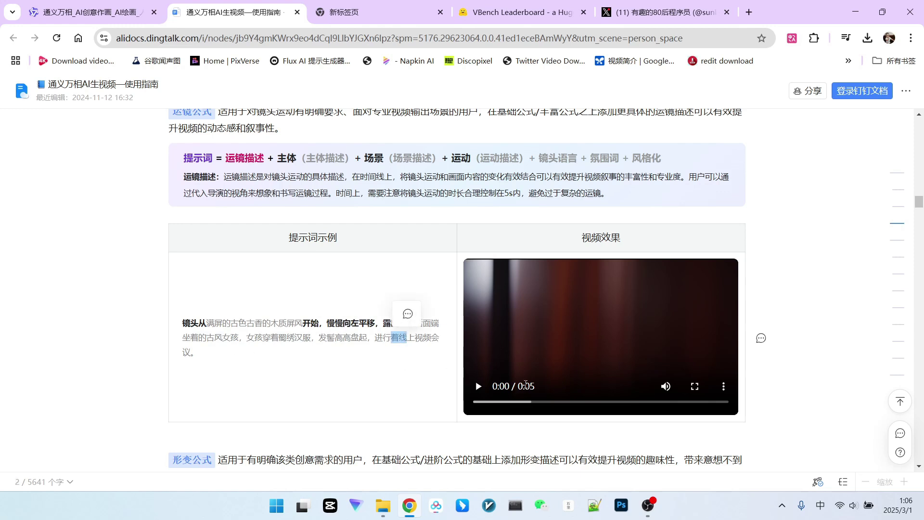
{"action": "left_click", "coordinate": [478, 387]}
{"action": "left_click", "coordinate": [697, 392]}
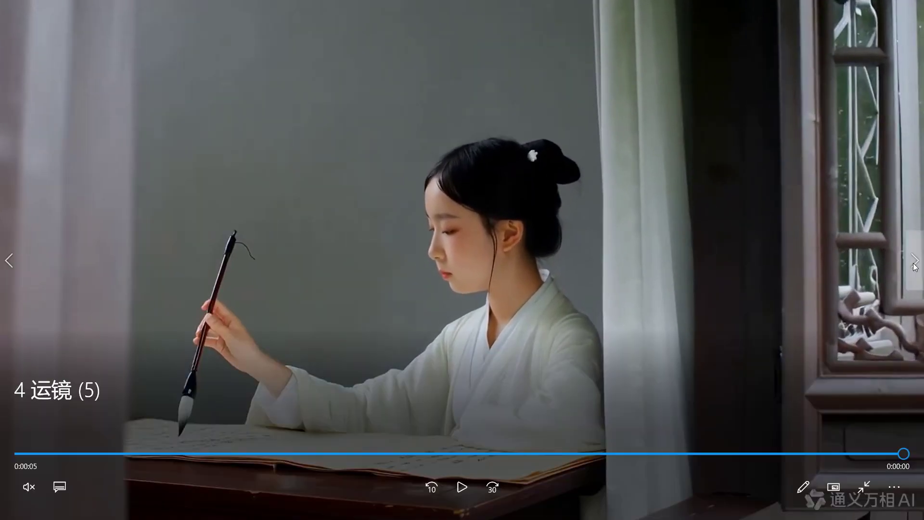
{"action": "left_click", "coordinate": [914, 260]}
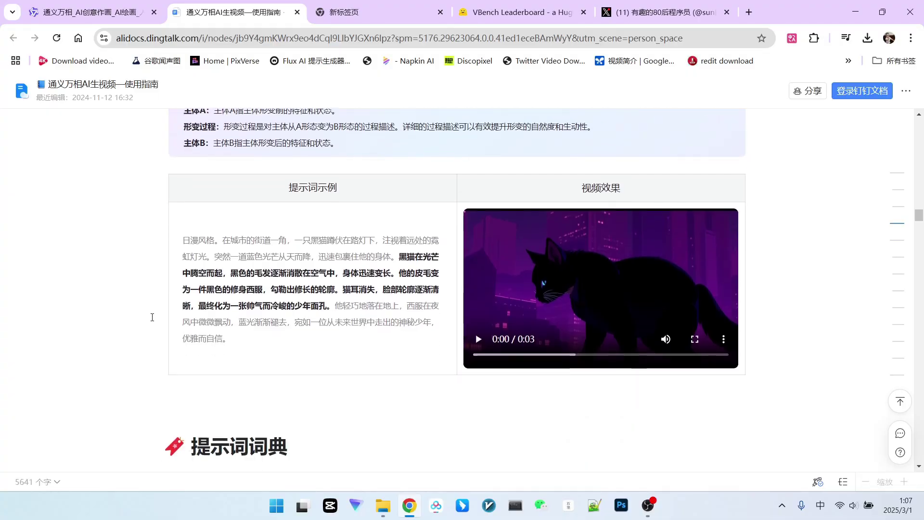
Examine the morphing formula (形变公式) with its black-cat example prompt and view the sample videos full screen
{"action": "scroll", "coordinate": [324, 330], "scroll_direction": "down", "scroll_amount": 1}
{"action": "scroll", "coordinate": [324, 316], "scroll_direction": "up", "scroll_amount": 1}
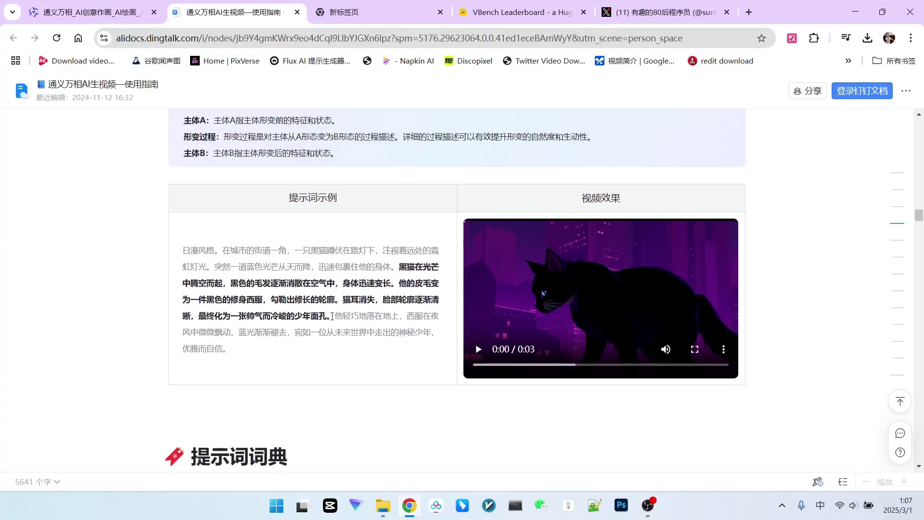
{"action": "scroll", "coordinate": [290, 290], "scroll_direction": "up", "scroll_amount": 2}
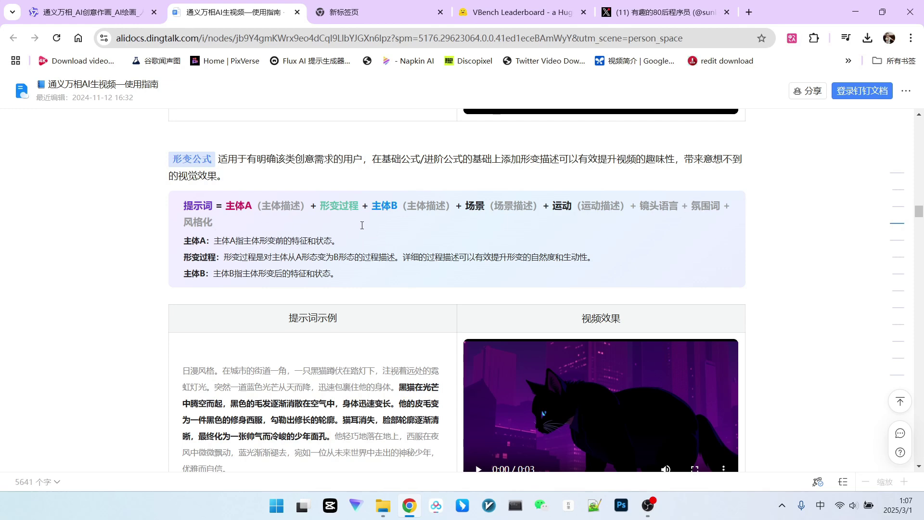
{"action": "scroll", "coordinate": [381, 244], "scroll_direction": "down", "scroll_amount": 3}
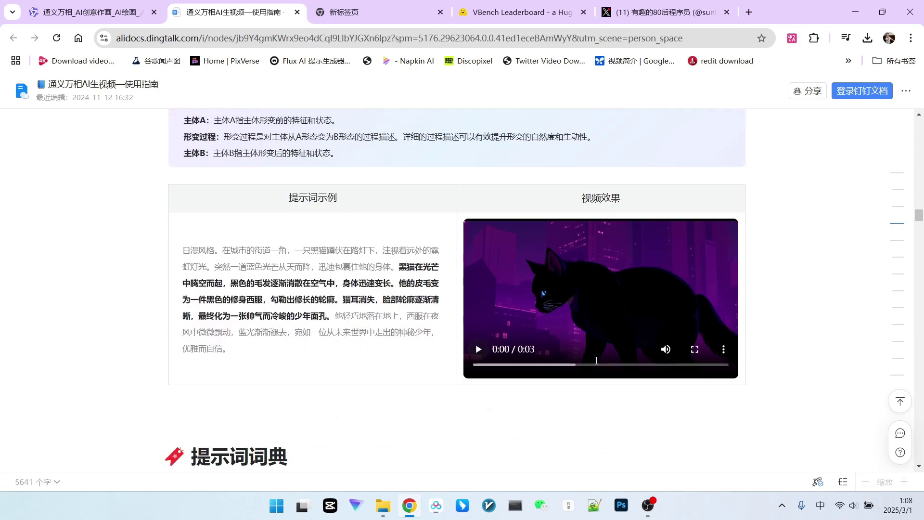
{"action": "left_click", "coordinate": [694, 349]}
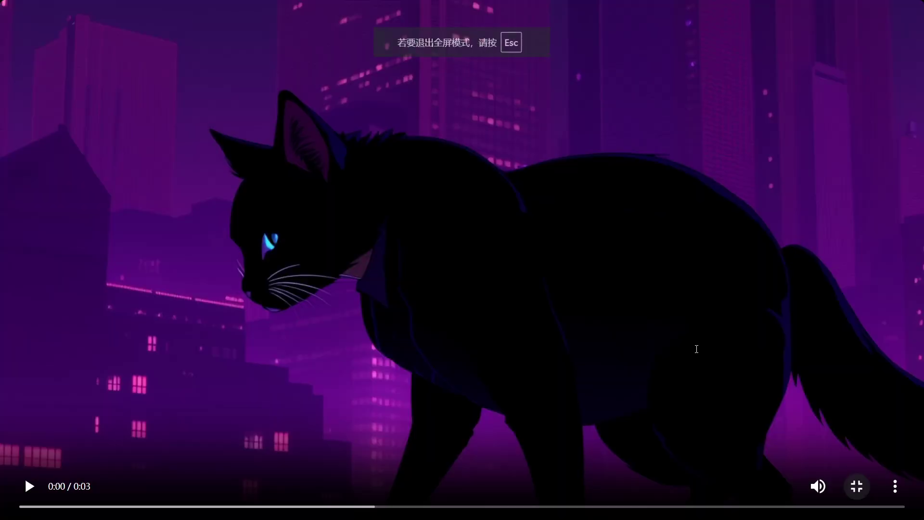
{"action": "left_click", "coordinate": [694, 351]}
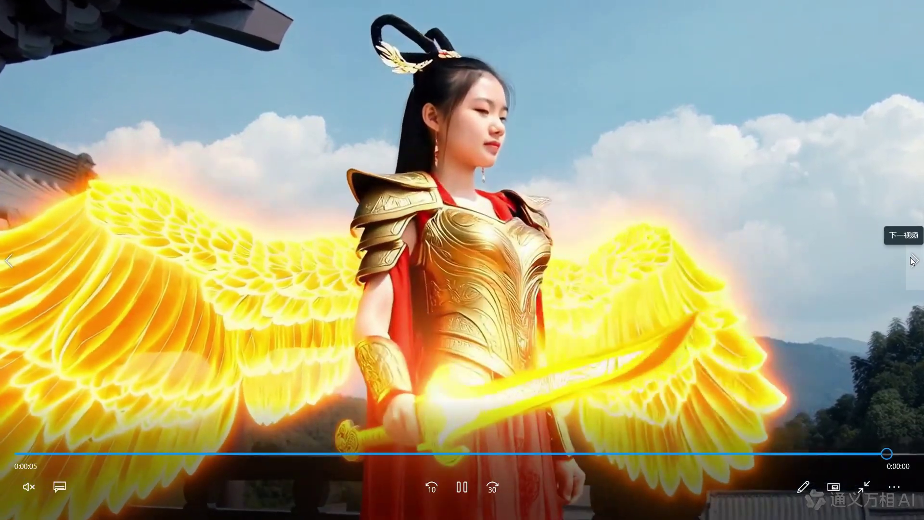
{"action": "left_click", "coordinate": [911, 261]}
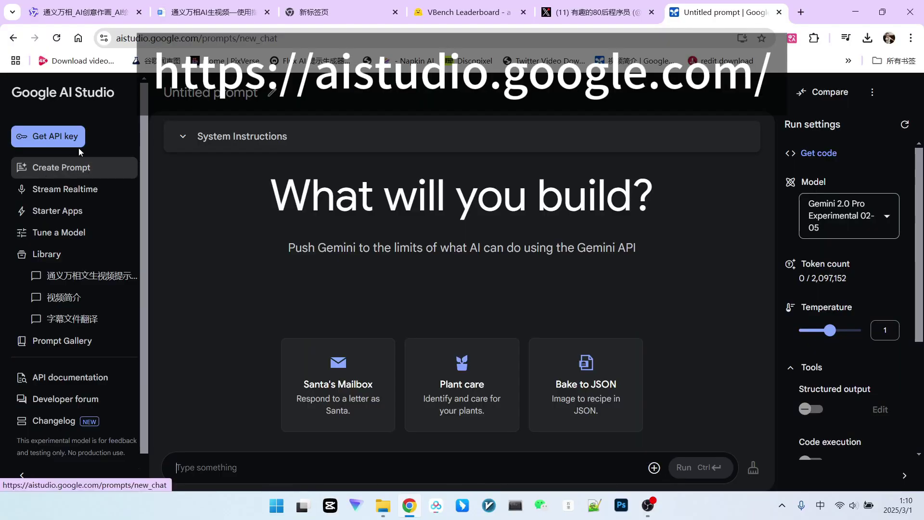
Save the untitled Google AI Studio prompt under the name "wan2.1 提示词生成器"
{"action": "left_click", "coordinate": [190, 100]}
{"action": "key", "text": "ctrl+a"}
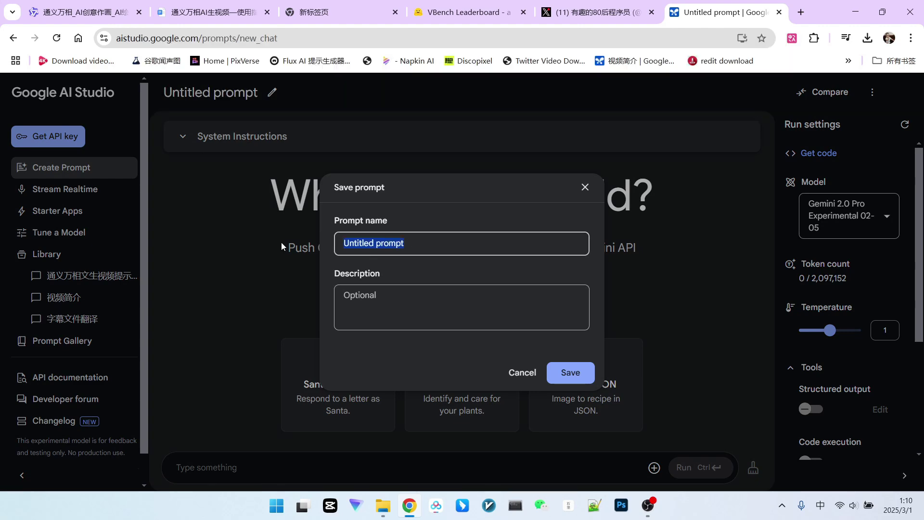
{"action": "type", "text": "wan2"}
{"action": "type", "text": ".1 提示词生成器"}
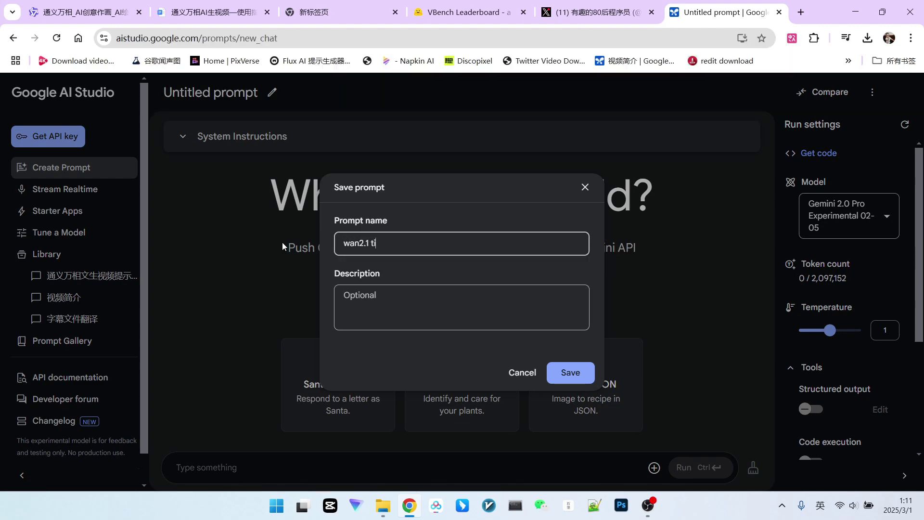
{"action": "left_click", "coordinate": [561, 375]}
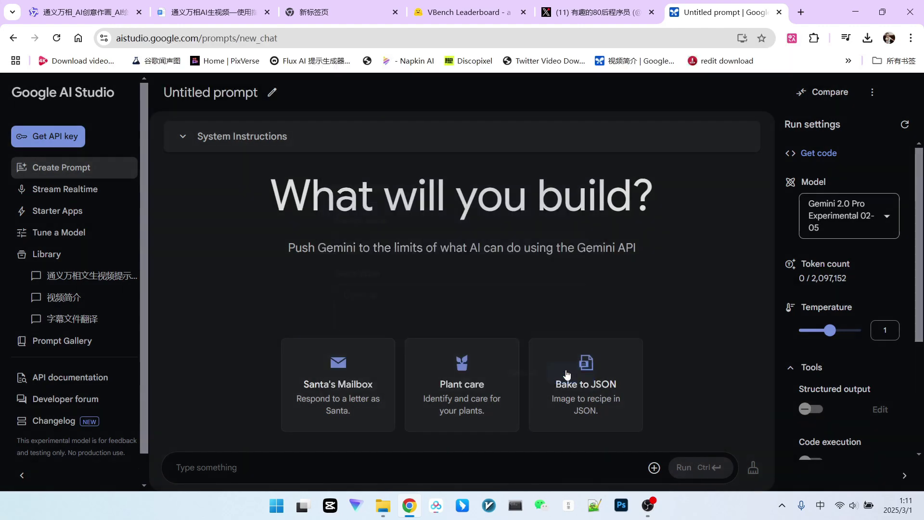
Paste the copied video prompt formula guide into the prompt's System Instructions
{"action": "left_click", "coordinate": [185, 142]}
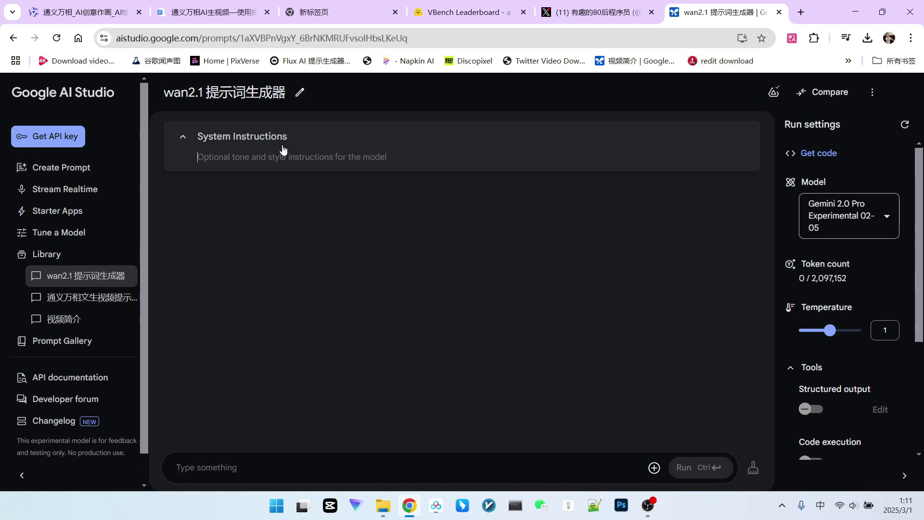
{"action": "key", "text": "ctrl+v"}
{"action": "scroll", "coordinate": [371, 193], "scroll_direction": "up", "scroll_amount": 5}
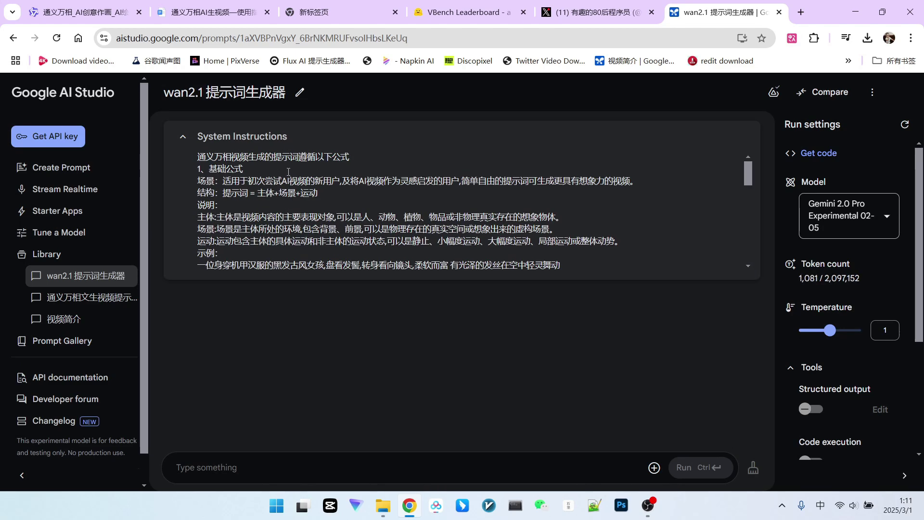
Change the opening line of the system instructions to "wan2.1视频生成模型的提示词遵循以下公式"
{"action": "left_click_drag", "start_coordinate": [197, 156], "coordinate": [231, 157]}
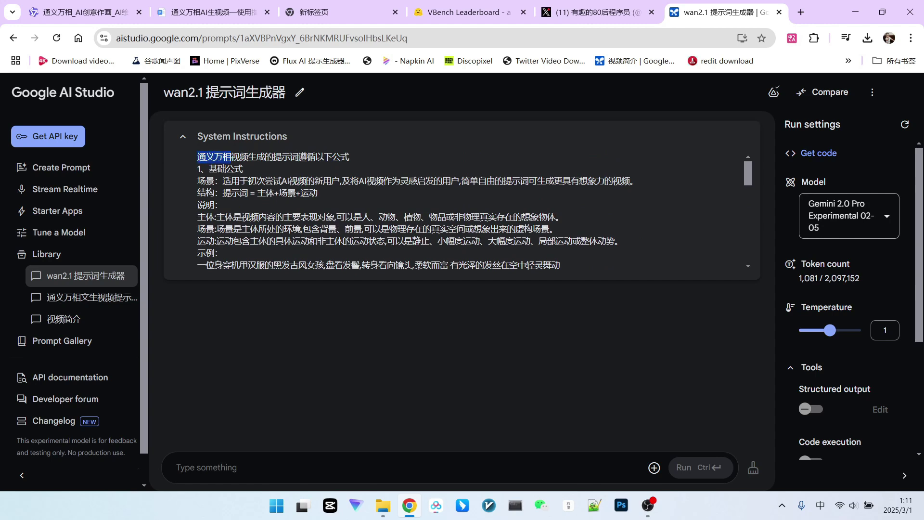
{"action": "type", "text": "wan2"}
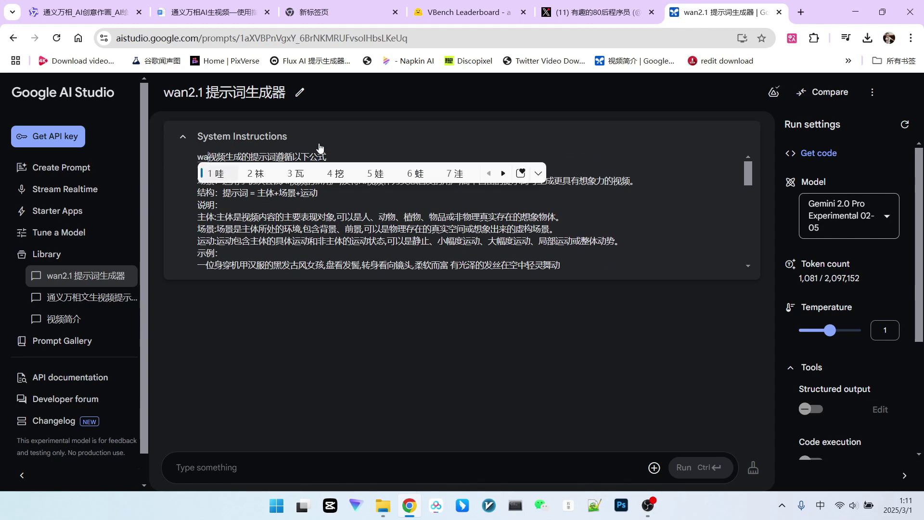
{"action": "type", "text": ".1视频生成"}
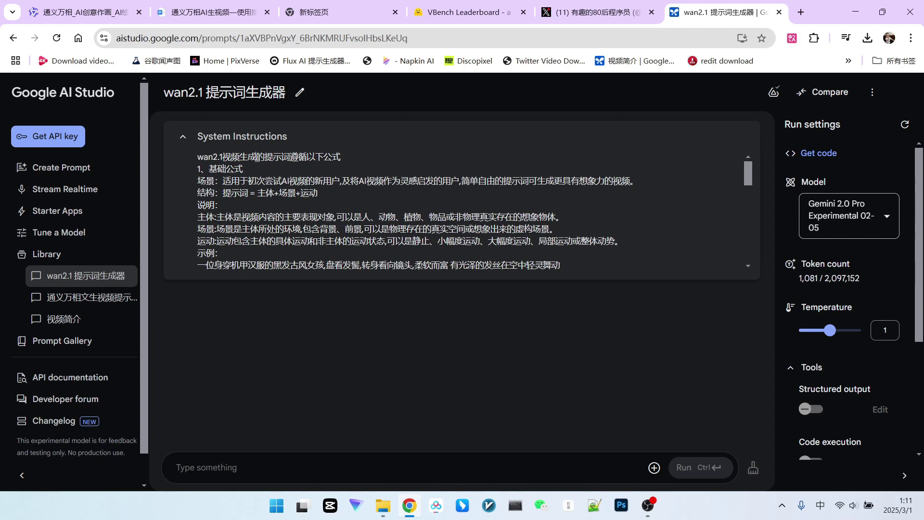
{"action": "type", "text": "模型"}
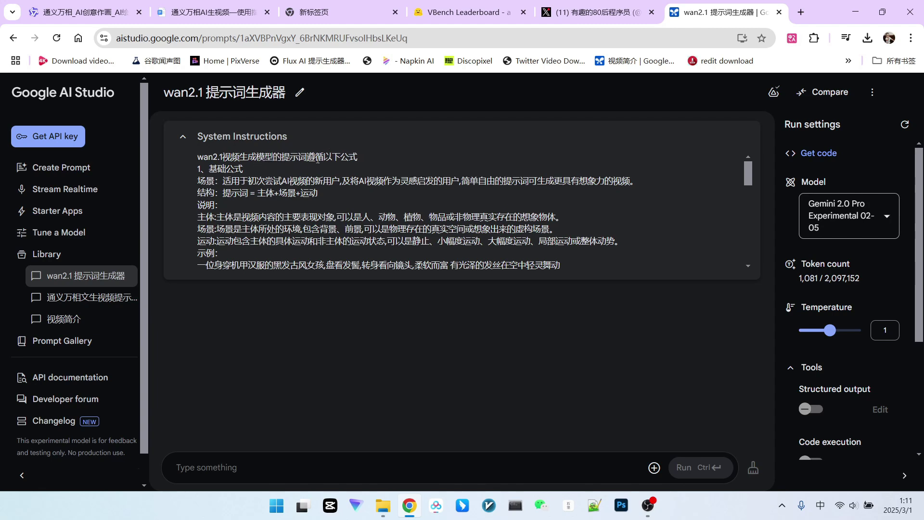
Review the basic formula (基础公式) and advanced formula (进阶公式) sections of the system instructions, including their structures, explanations and examples
{"action": "left_click_drag", "start_coordinate": [196, 174], "coordinate": [246, 212]}
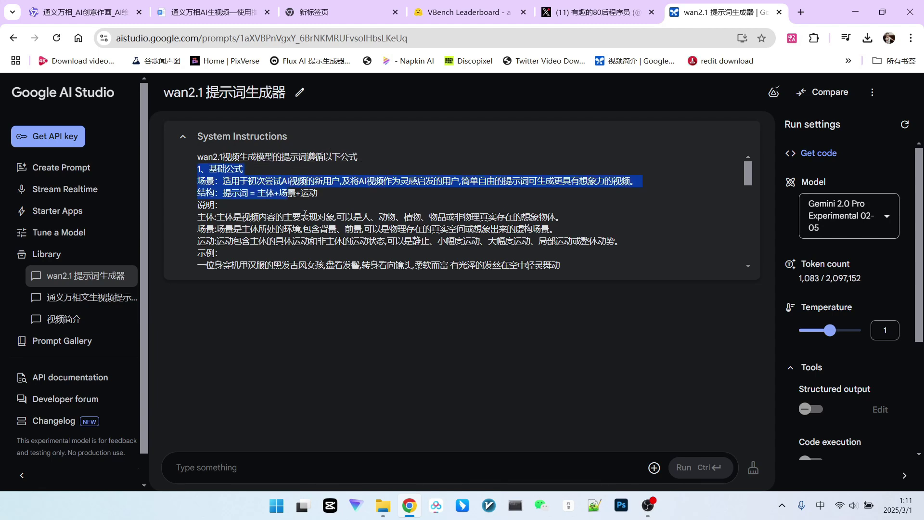
{"action": "scroll", "coordinate": [260, 214], "scroll_direction": "down", "scroll_amount": 1}
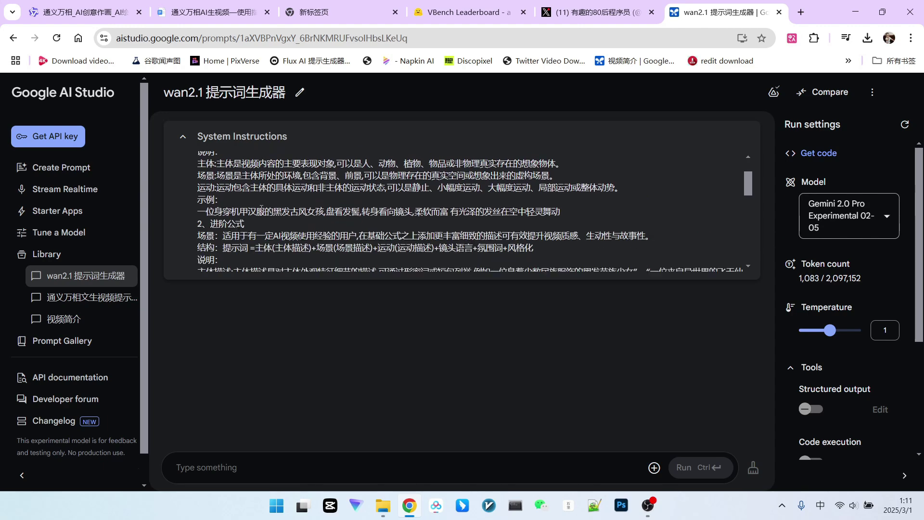
{"action": "left_click_drag", "start_coordinate": [206, 205], "coordinate": [453, 206]}
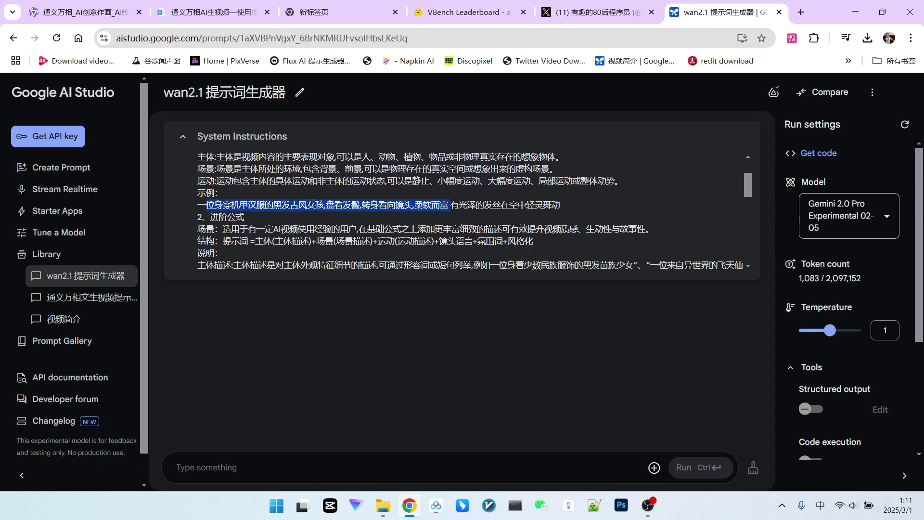
{"action": "scroll", "coordinate": [255, 188], "scroll_direction": "down", "scroll_amount": 1}
{"action": "left_click_drag", "start_coordinate": [223, 170], "coordinate": [368, 169]}
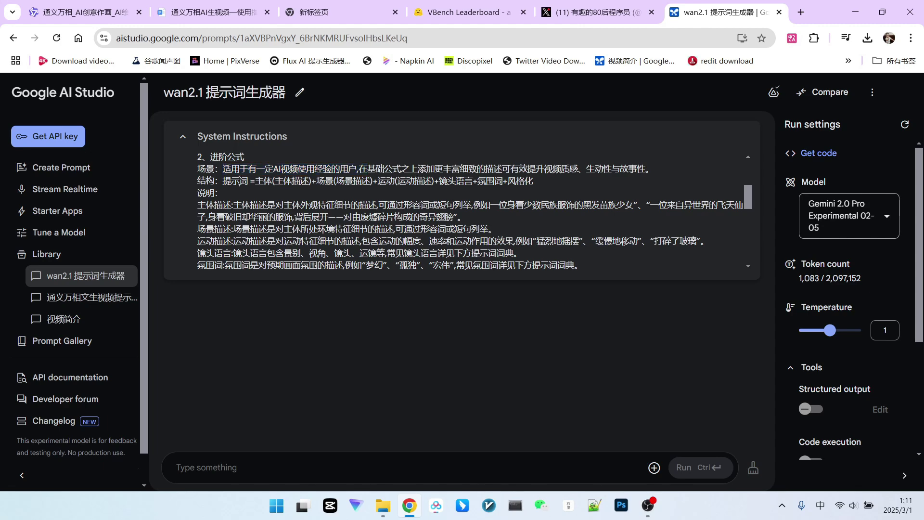
{"action": "left_click_drag", "start_coordinate": [239, 181], "coordinate": [334, 181]}
{"action": "left_click", "coordinate": [207, 205]}
{"action": "left_click_drag", "start_coordinate": [207, 205], "coordinate": [315, 206]}
{"action": "scroll", "coordinate": [326, 202], "scroll_direction": "down", "scroll_amount": 1}
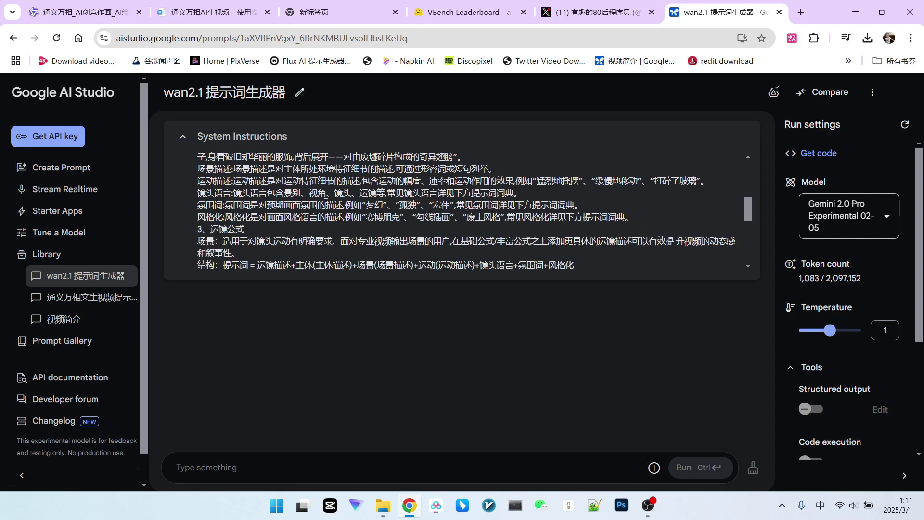
Review the camera-movement (运镜公式) and morphing (形变公式) sections of the system instructions, down to the closing request
{"action": "scroll", "coordinate": [207, 192], "scroll_direction": "down", "scroll_amount": 1}
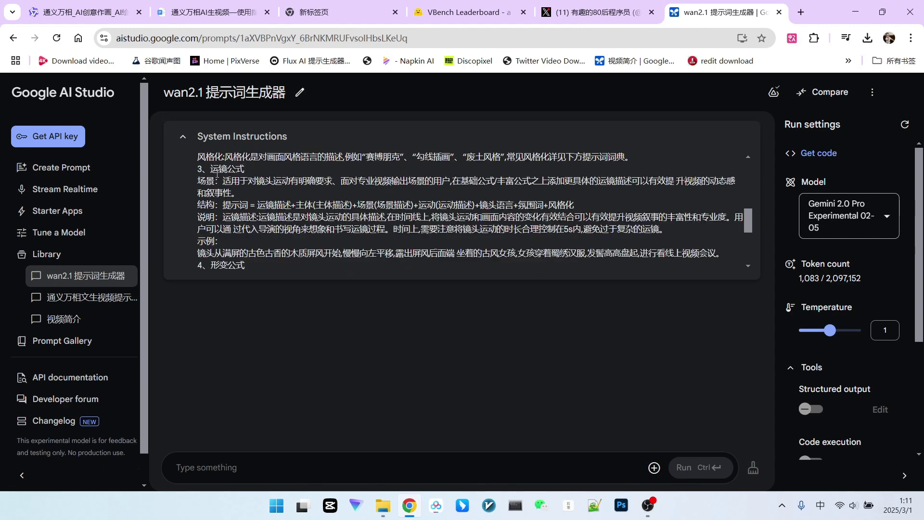
{"action": "scroll", "coordinate": [207, 192], "scroll_direction": "down", "scroll_amount": 1}
{"action": "left_click_drag", "start_coordinate": [206, 193], "coordinate": [342, 193]}
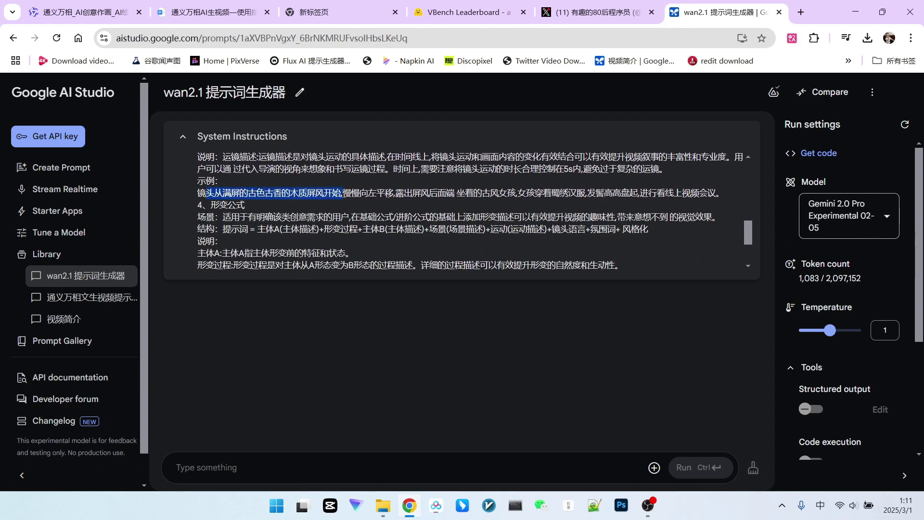
{"action": "scroll", "coordinate": [219, 220], "scroll_direction": "down", "scroll_amount": 1}
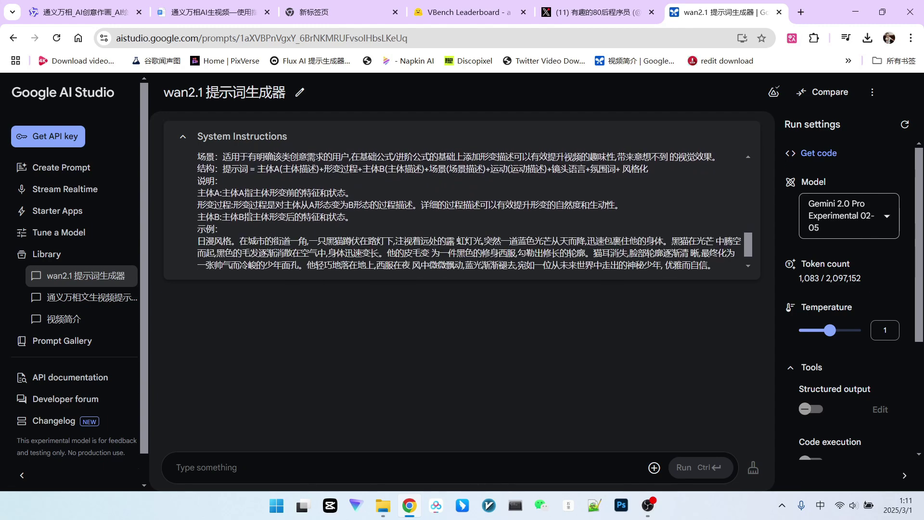
{"action": "scroll", "coordinate": [250, 208], "scroll_direction": "down", "scroll_amount": 1}
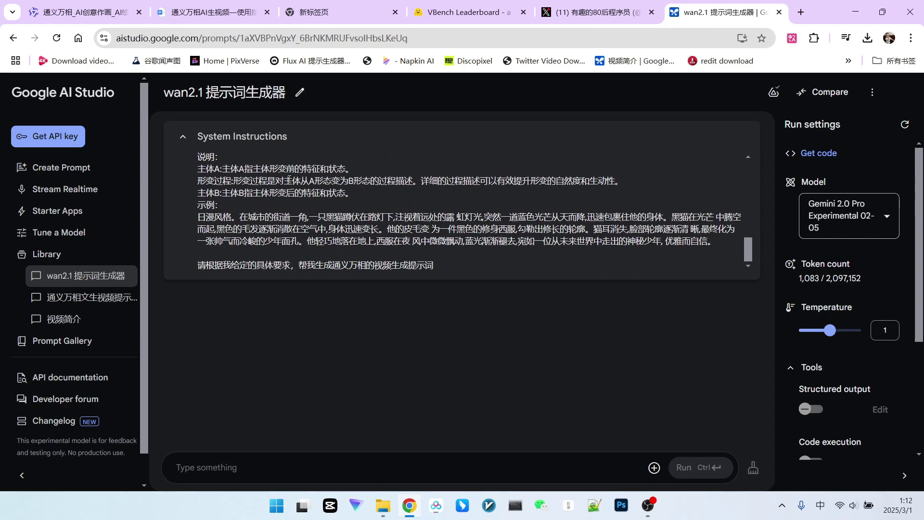
{"action": "scroll", "coordinate": [287, 179], "scroll_direction": "up", "scroll_amount": 4}
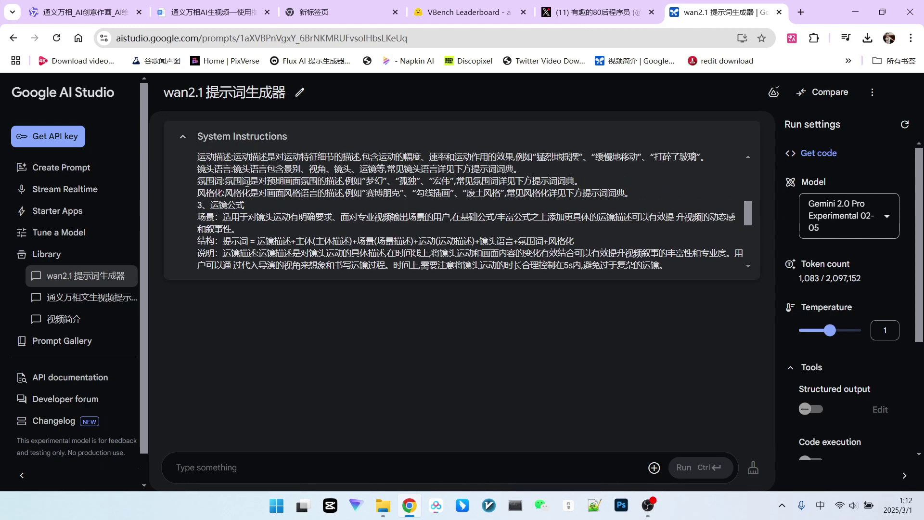
{"action": "scroll", "coordinate": [246, 183], "scroll_direction": "down", "scroll_amount": 4}
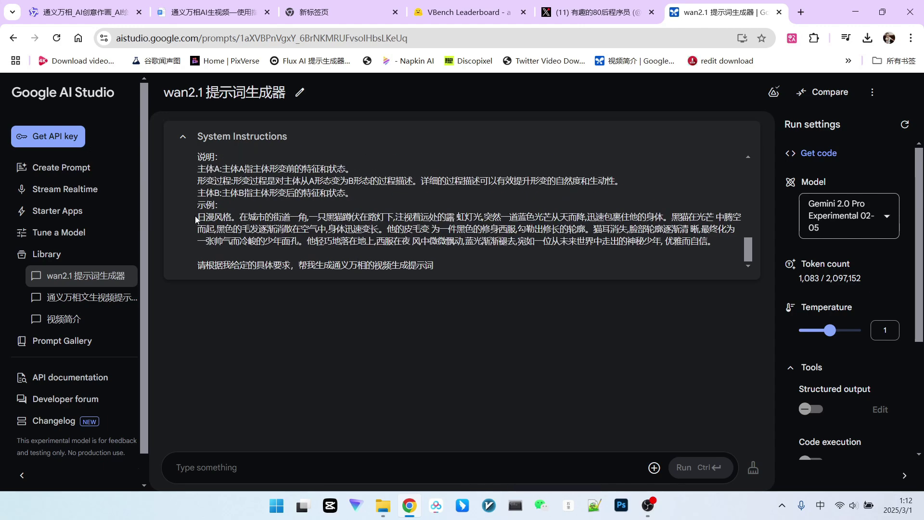
{"action": "left_click_drag", "start_coordinate": [198, 204], "coordinate": [681, 241]}
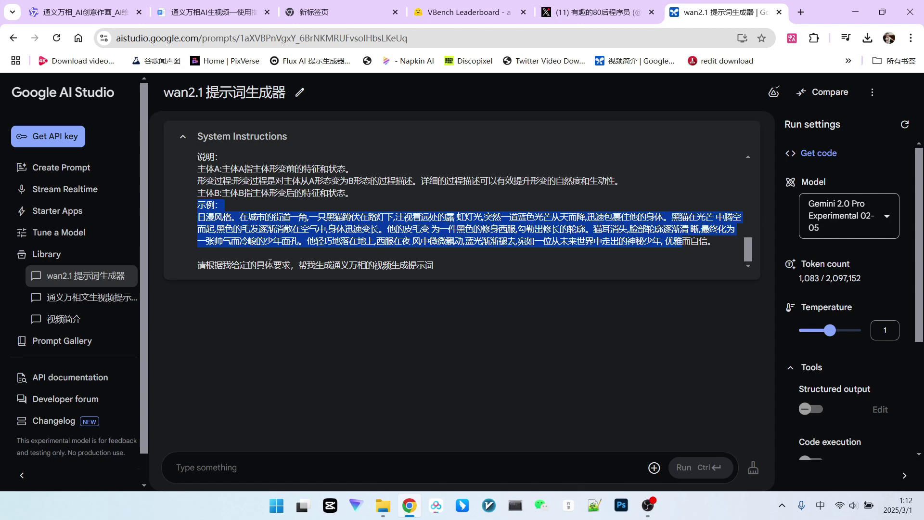
{"action": "left_click", "coordinate": [230, 265]}
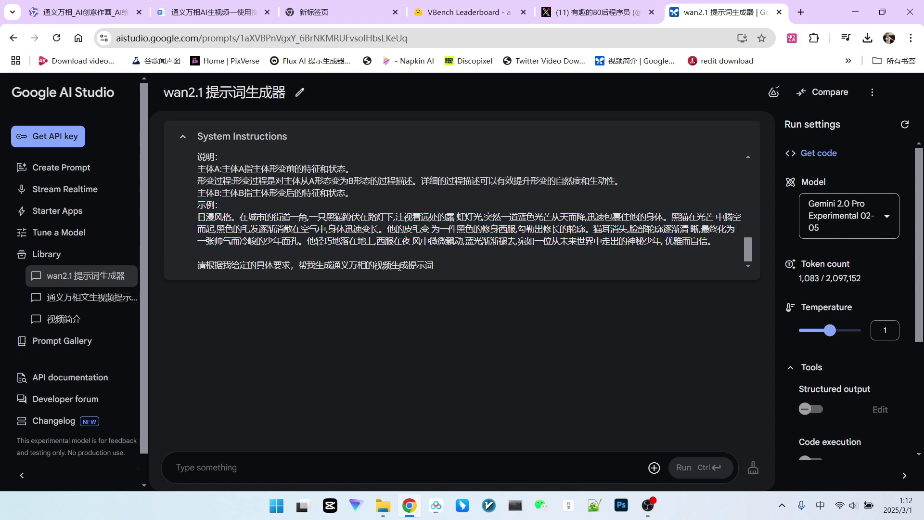
Replace 通义万相 with wan2.1 in the closing request of the system instructions and add a new line after it
{"action": "double_click", "coordinate": [349, 265]}
{"action": "type", "text": "wa"}
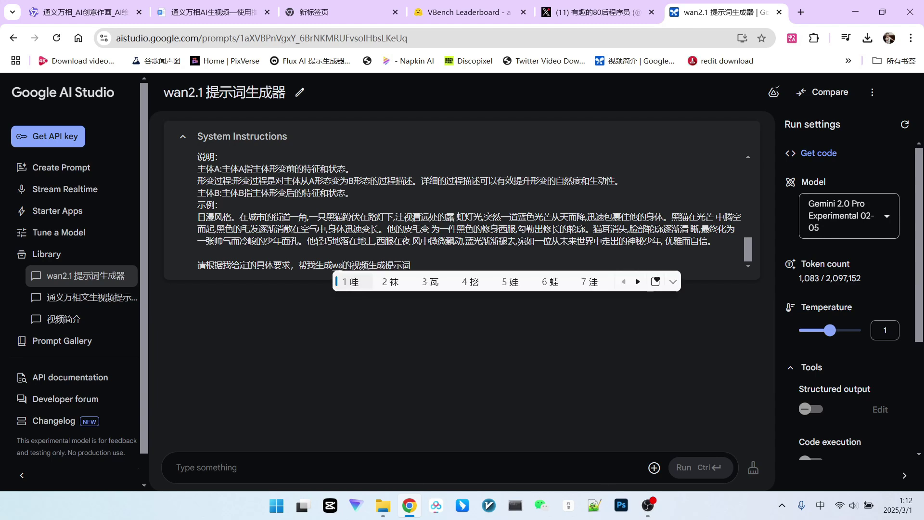
{"action": "key", "text": "shift"}
{"action": "type", "text": "n2.1"}
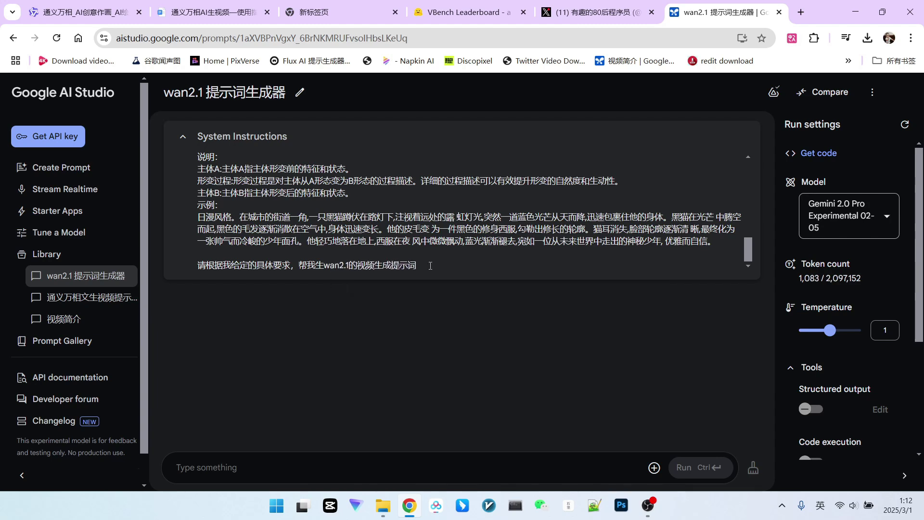
{"action": "left_click", "coordinate": [431, 266]}
{"action": "key", "text": "Return"}
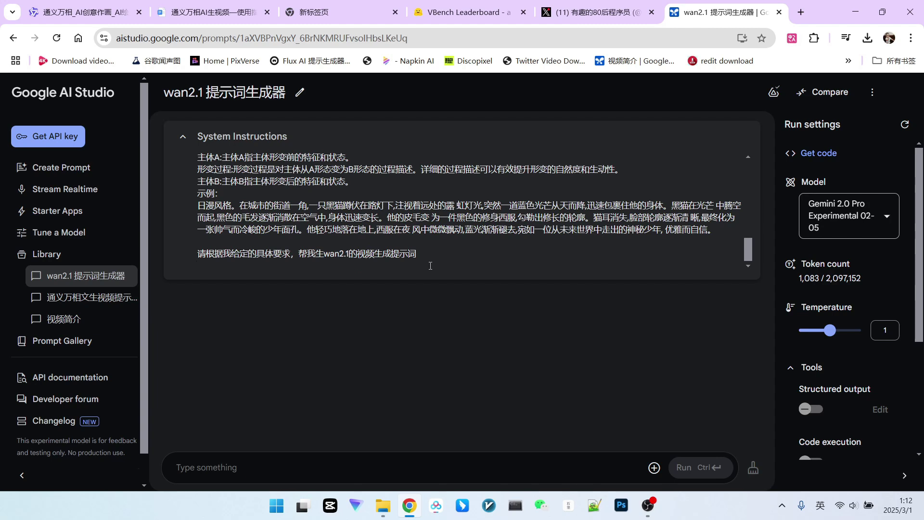
Append 请特别注意： to the system instructions with two rules: 1、生成提示词中不要有解释说明性的文字 and 2、用中文和英文两种语言返回, and collapse the section
{"action": "type", "text": "请特别注意："}
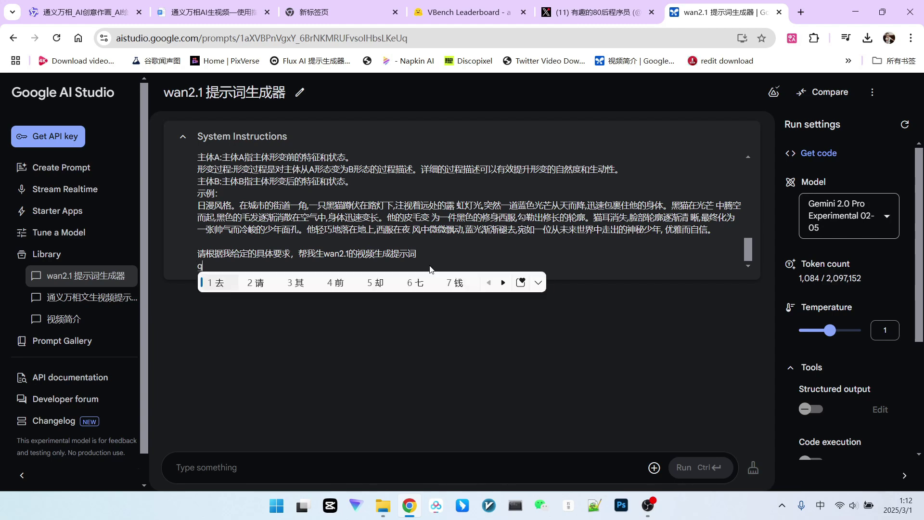
{"action": "key", "text": "Return"}
{"action": "type", "text": "1、生成提示词中不要有解释说明性的文字"}
{"action": "key", "text": "Return"}
{"action": "type", "text": "2、用中文和英文两种语言返回"}
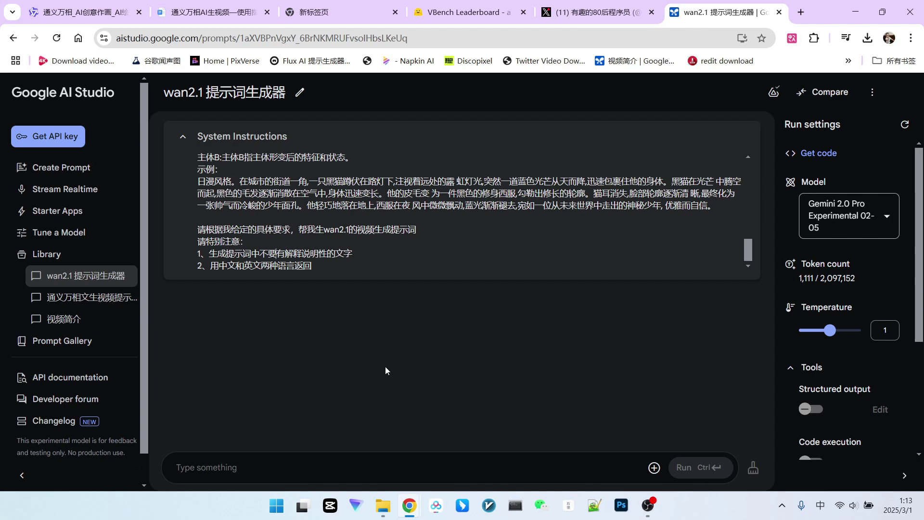
{"action": "left_click", "coordinate": [187, 142]}
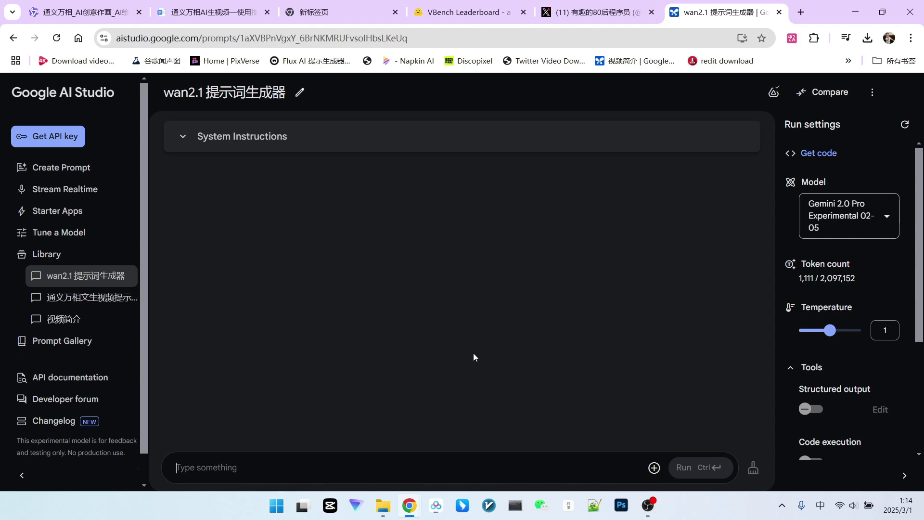
Submit the request "在花园中悠然的散步的古风美女 请使用简单公式" to the prompt generator
{"action": "type", "text": "在hua花园中悠然的散步的gu"}
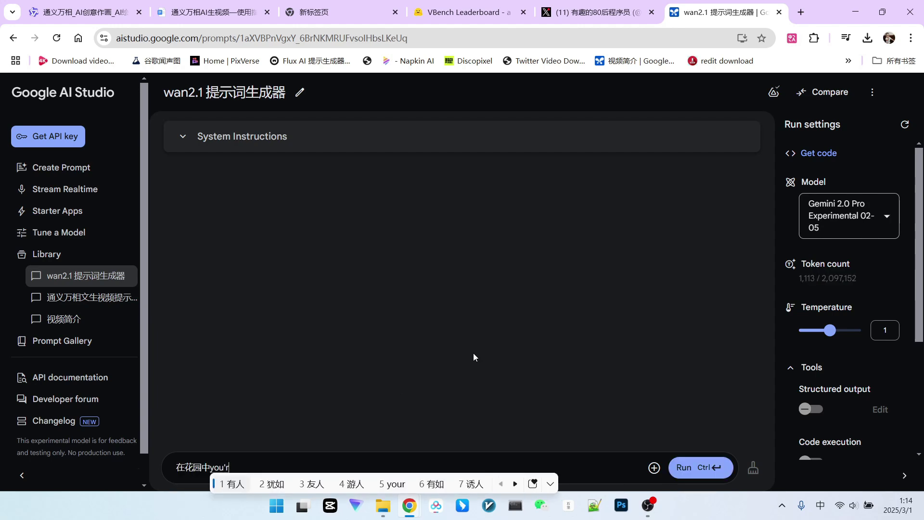
{"action": "type", "text": "古风美女"}
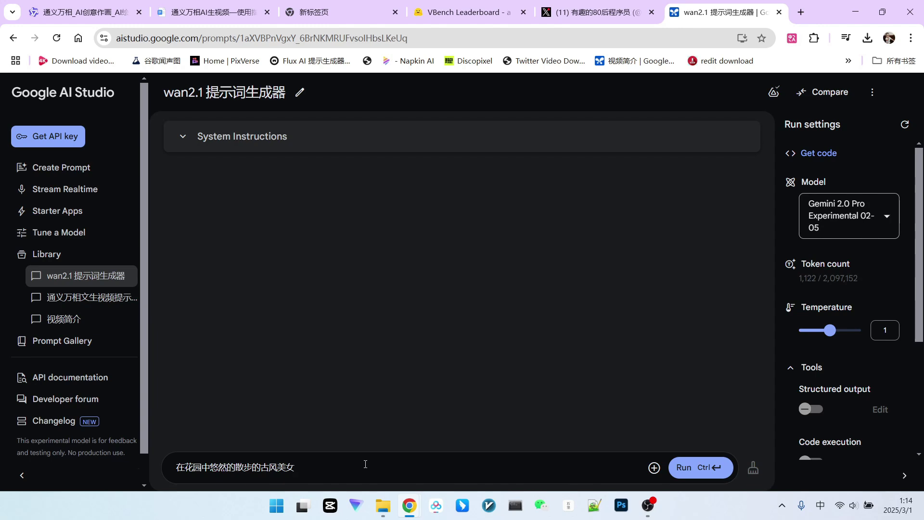
{"action": "type", "text": " 请使用简单go"}
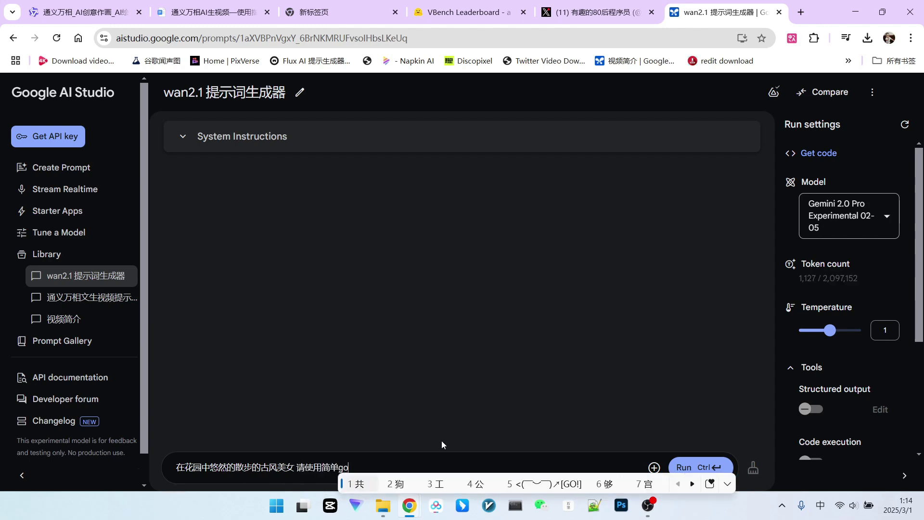
{"action": "type", "text": "公式"}
{"action": "left_click", "coordinate": [688, 467]}
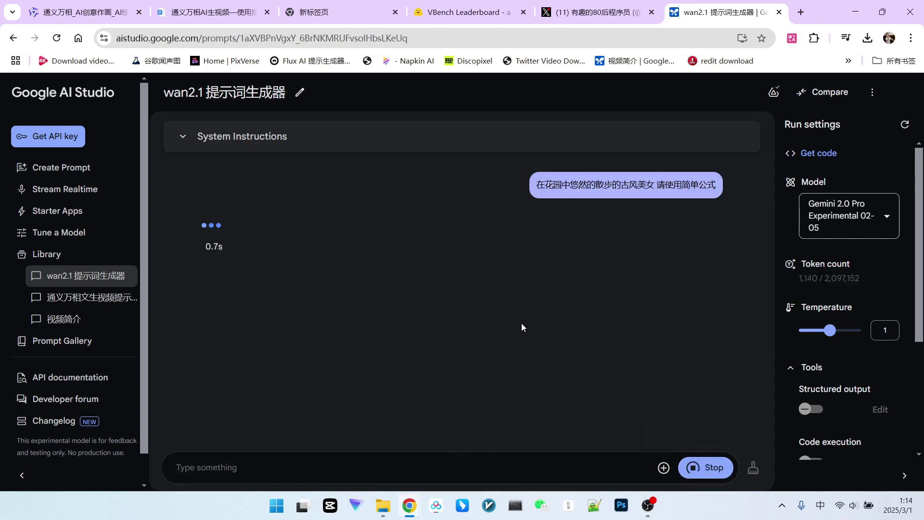
Review the generated Chinese and English prompts and copy the Chinese one
{"action": "left_click_drag", "start_coordinate": [214, 294], "coordinate": [360, 291]}
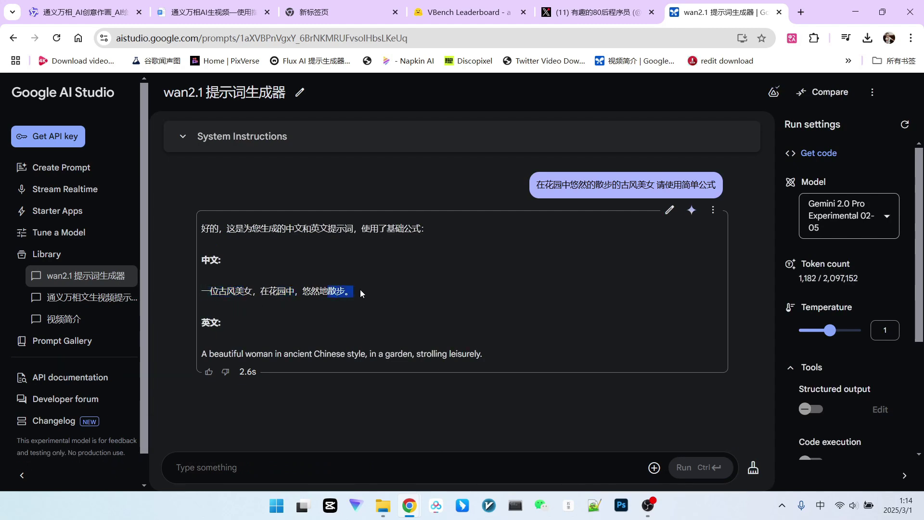
{"action": "left_click", "coordinate": [399, 289]}
{"action": "left_click_drag", "start_coordinate": [210, 355], "coordinate": [441, 356]}
{"action": "left_click", "coordinate": [520, 339]}
{"action": "left_click_drag", "start_coordinate": [357, 293], "coordinate": [194, 295]}
{"action": "key", "text": "ctrl+c"}
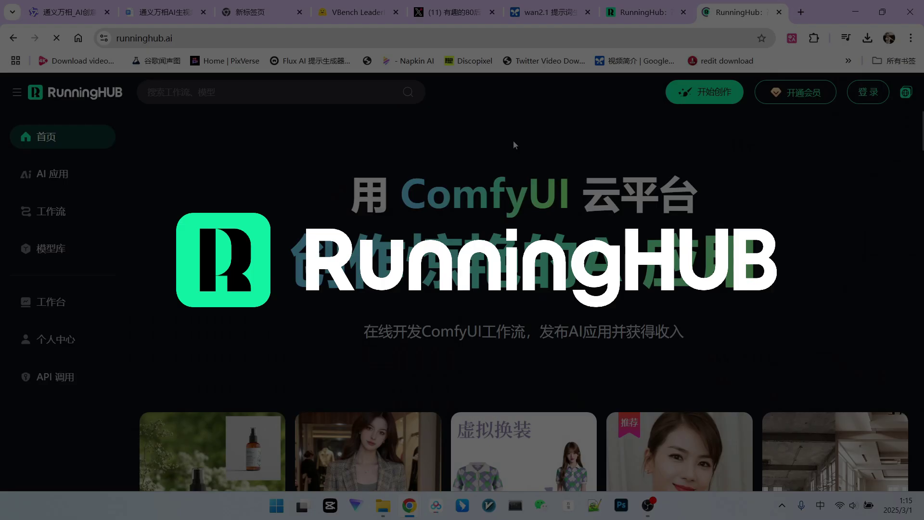
Switch to RunningHub and open the kijia-wan2.1文生视频 workflow from the workspace (工作台)
{"action": "key", "text": "ctrl+Tab"}
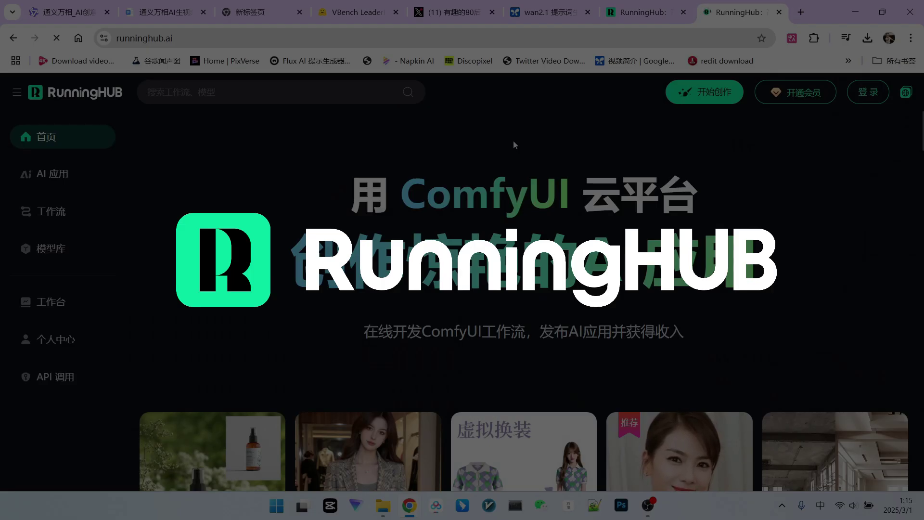
{"action": "key", "text": "ctrl+shift+Tab"}
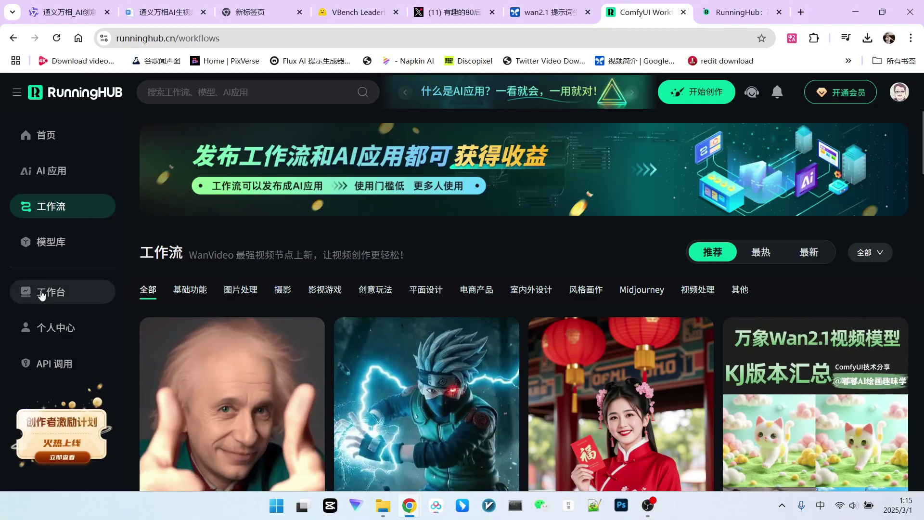
{"action": "left_click", "coordinate": [50, 291]}
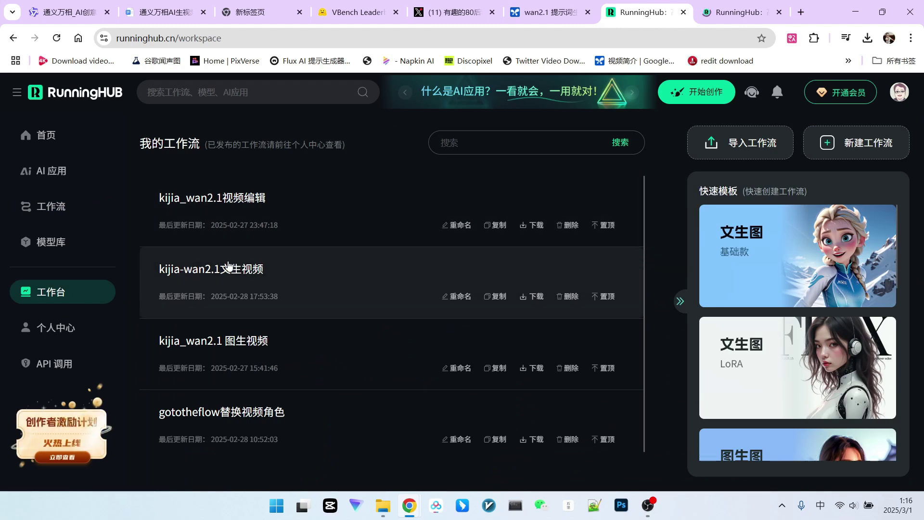
{"action": "left_click", "coordinate": [223, 268]}
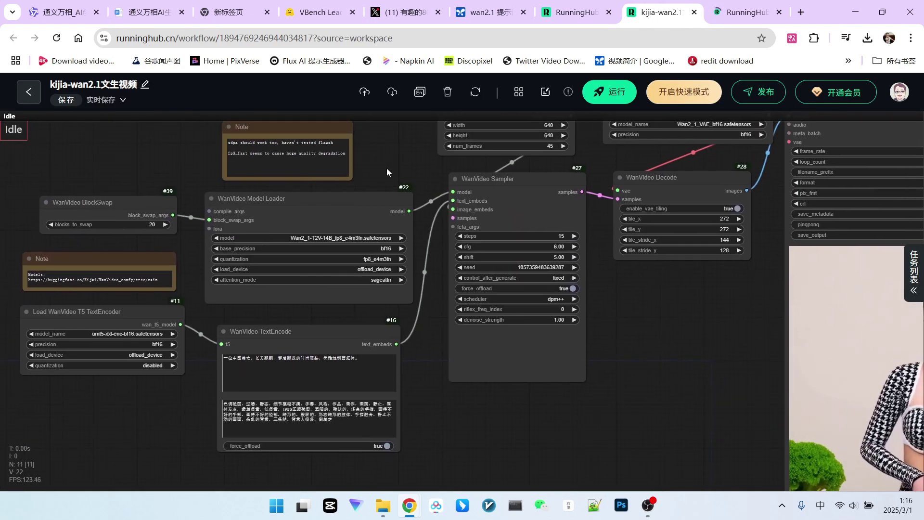
{"action": "scroll", "coordinate": [558, 158], "scroll_direction": "up", "scroll_amount": 6}
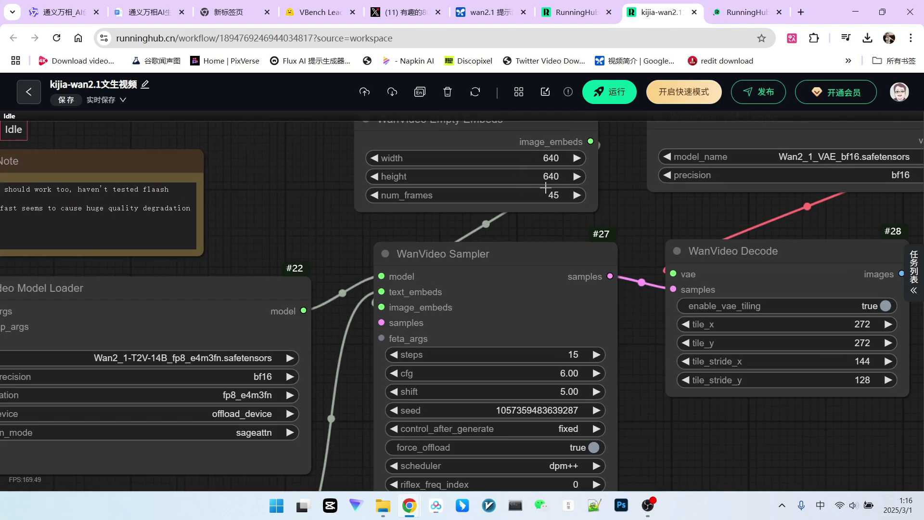
{"action": "scroll", "coordinate": [617, 201], "scroll_direction": "down", "scroll_amount": 6}
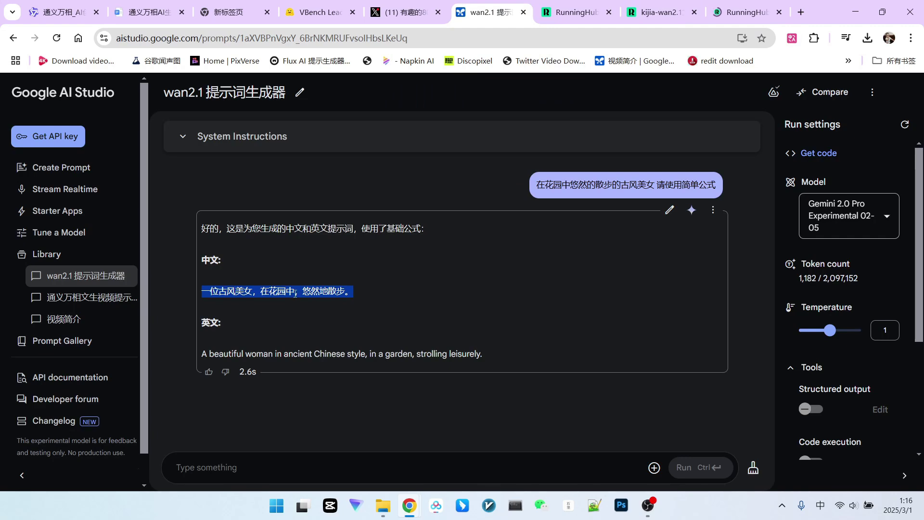
Replace the positive prompt in the WanVideo TextEncode node with the Chinese prompt copied from Google AI Studio, 一位古风美女，在花园中，悠然地散步。, and run the workflow
{"action": "right_click", "coordinate": [294, 291]}
{"action": "left_click", "coordinate": [345, 308]}
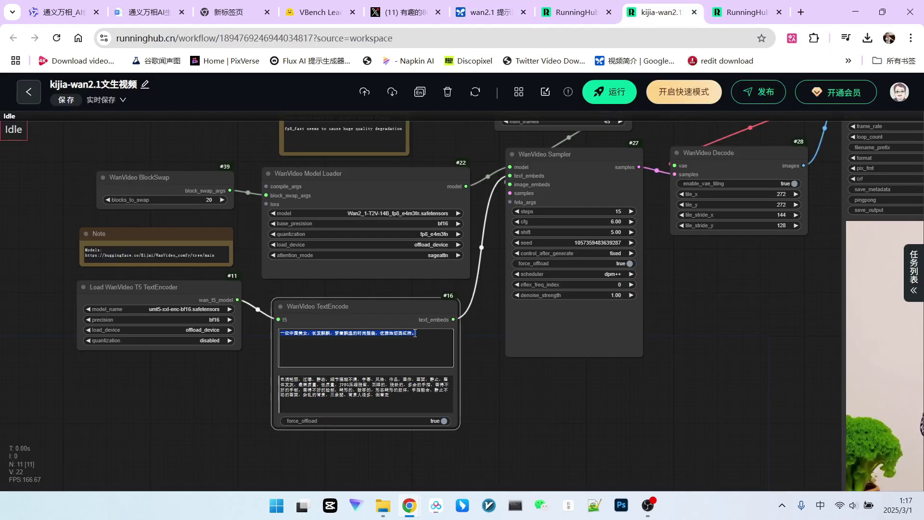
{"action": "key", "text": "ctrl+v"}
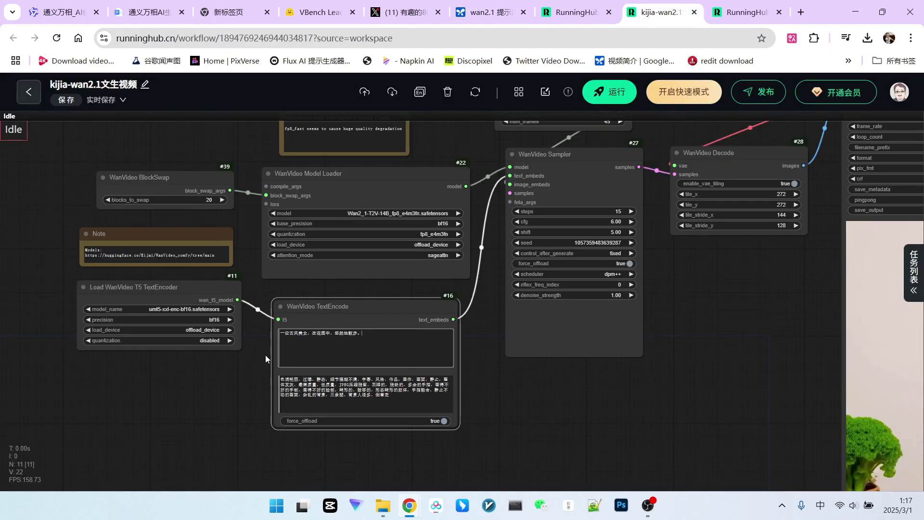
{"action": "scroll", "coordinate": [264, 354], "scroll_direction": "up", "scroll_amount": 5}
{"action": "scroll", "coordinate": [258, 358], "scroll_direction": "up", "scroll_amount": 1}
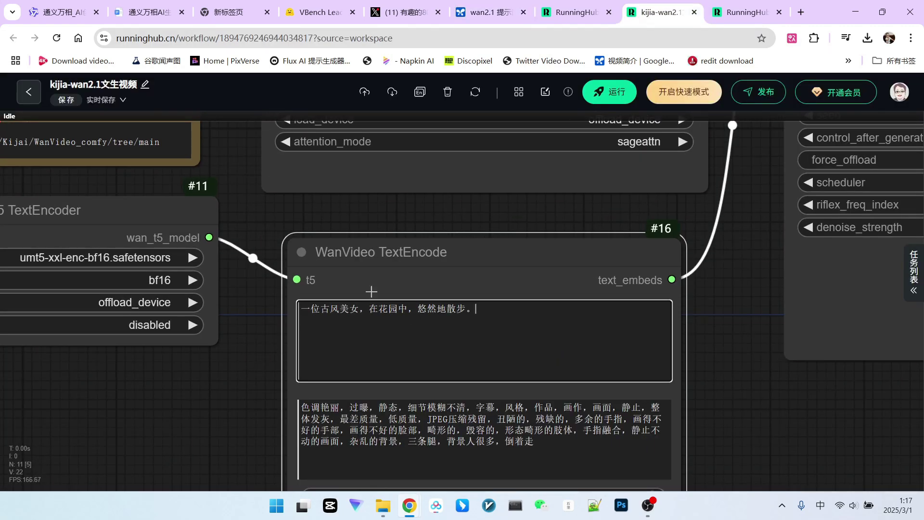
{"action": "scroll", "coordinate": [467, 206], "scroll_direction": "down", "scroll_amount": 10}
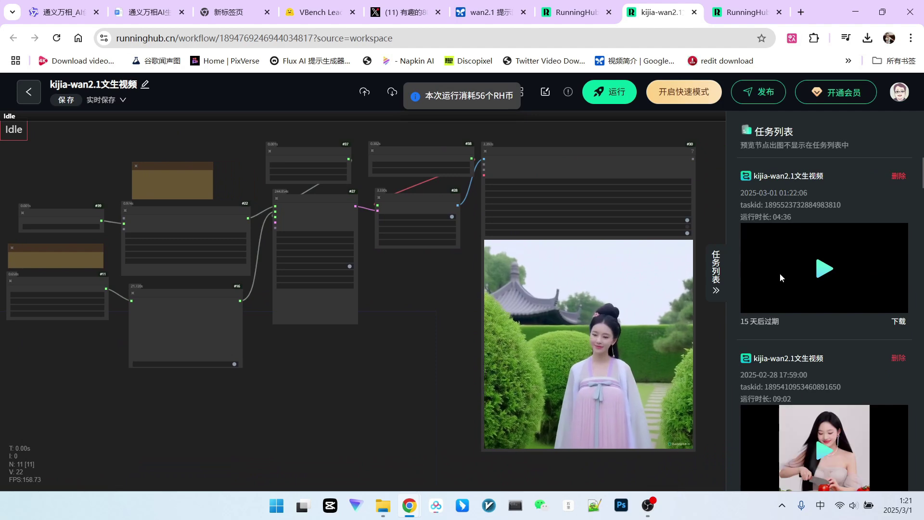
Examine the generated video of the woman in the garden in the workflow's video output node
{"action": "left_click_drag", "start_coordinate": [453, 355], "coordinate": [382, 313]}
{"action": "scroll", "coordinate": [619, 305], "scroll_direction": "up", "scroll_amount": 3}
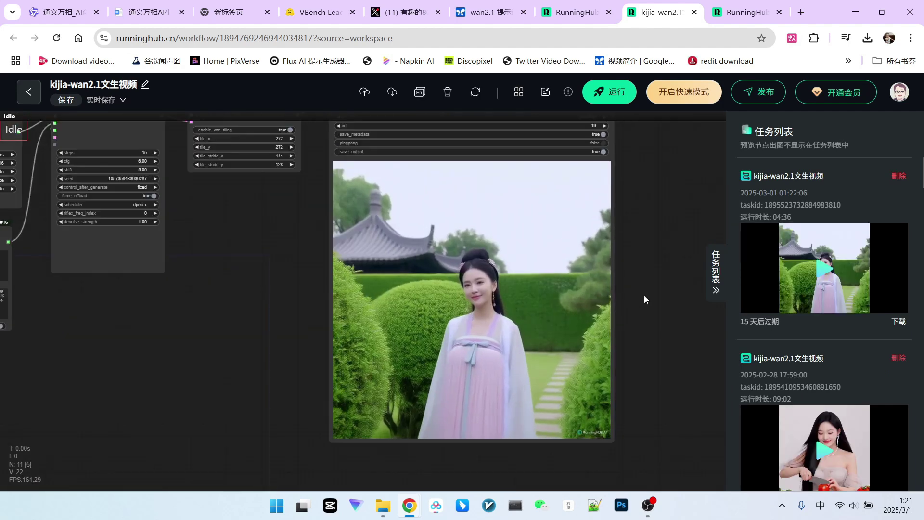
{"action": "scroll", "coordinate": [605, 306], "scroll_direction": "up", "scroll_amount": 2}
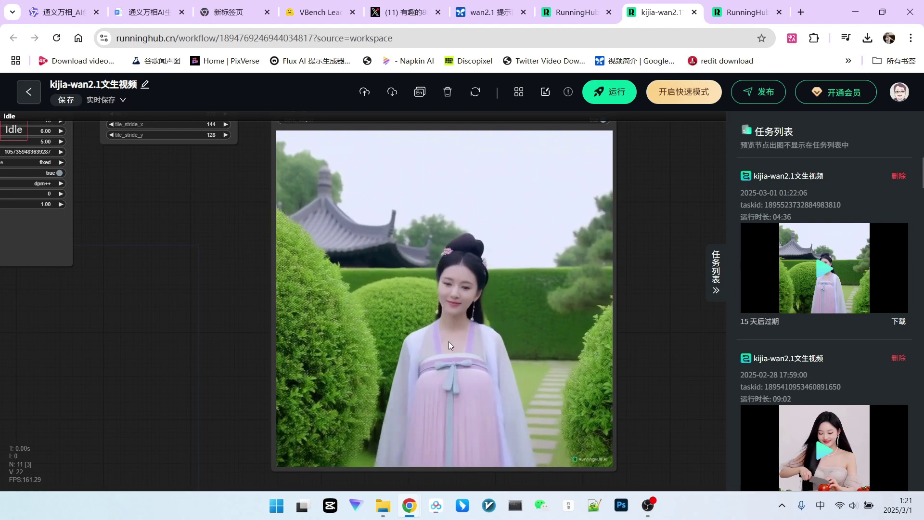
{"action": "scroll", "coordinate": [464, 322], "scroll_direction": "down", "scroll_amount": 2}
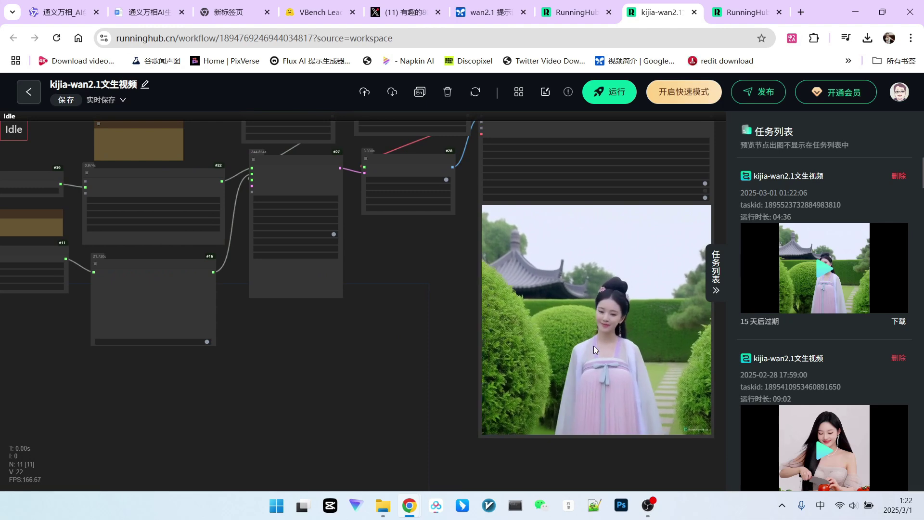
{"action": "scroll", "coordinate": [593, 345], "scroll_direction": "up", "scroll_amount": 1}
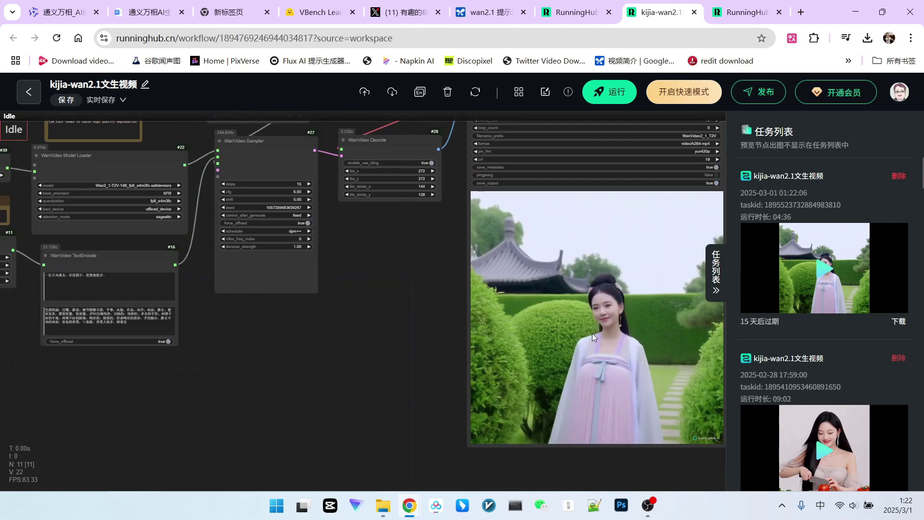
Return to the wan2.1 提示词生成器 chat in Google AI Studio, ready for a new message
{"action": "left_click", "coordinate": [487, 12]}
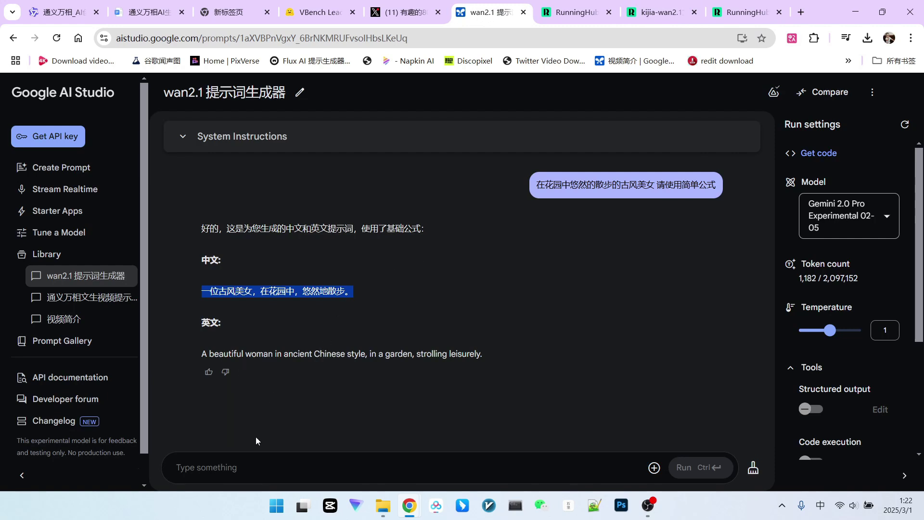
{"action": "left_click", "coordinate": [244, 466]}
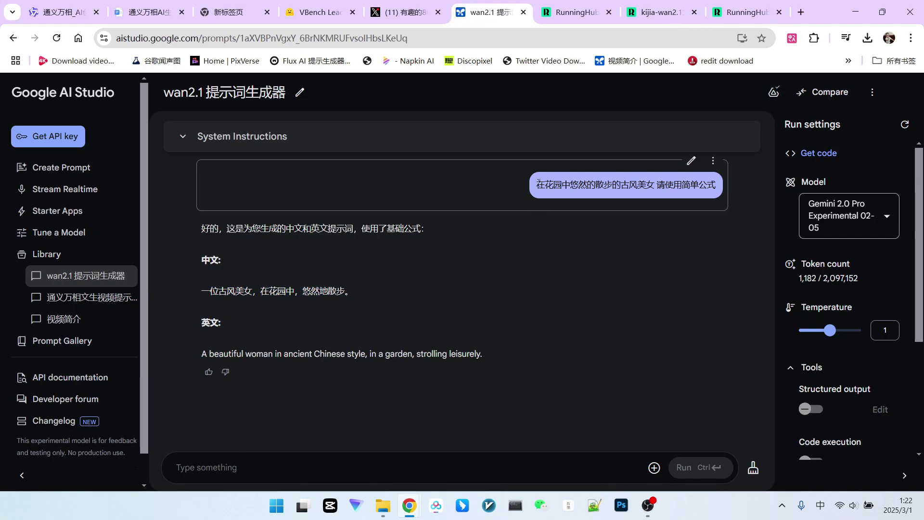
{"action": "left_click_drag", "start_coordinate": [536, 185], "coordinate": [720, 186]}
{"action": "key", "text": "ctrl+c"}
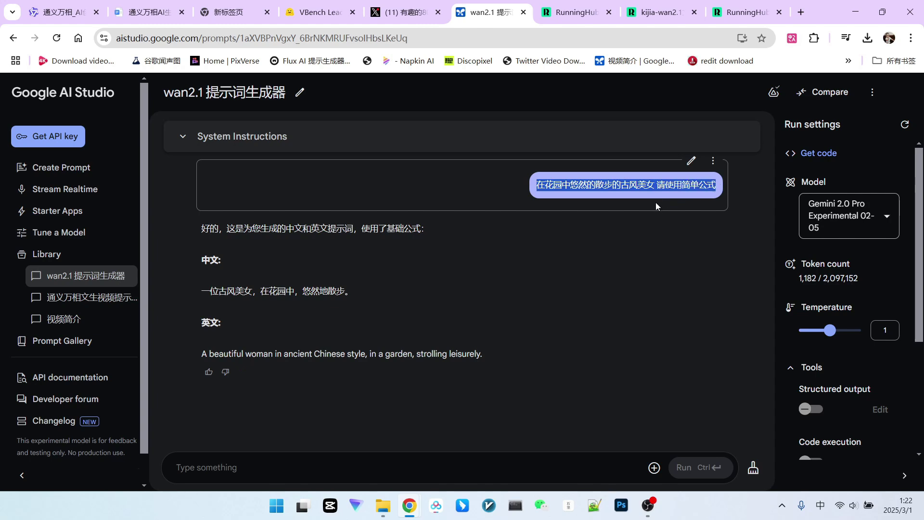
{"action": "left_click", "coordinate": [330, 466]}
{"action": "key", "text": "ctrl+v"}
{"action": "double_click", "coordinate": [330, 467]}
{"action": "left_click", "coordinate": [375, 467]}
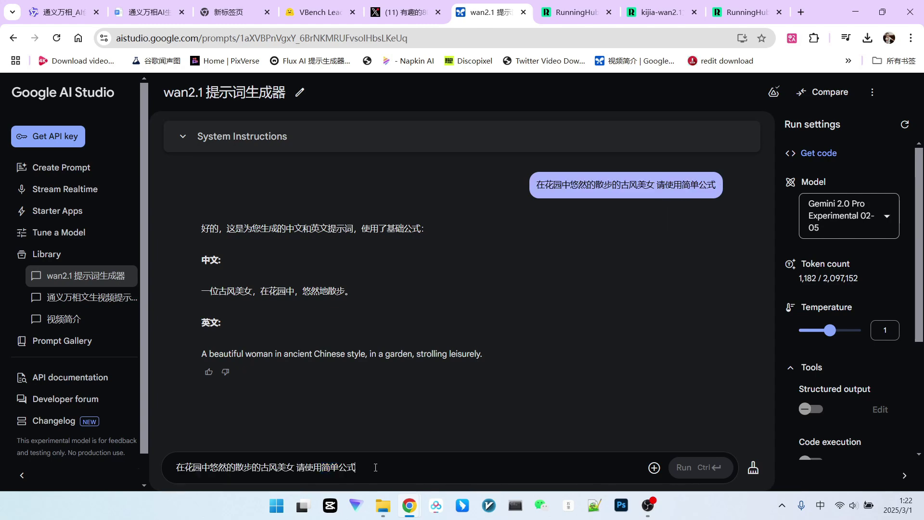
{"action": "left_click_drag", "start_coordinate": [375, 468], "coordinate": [172, 469]}
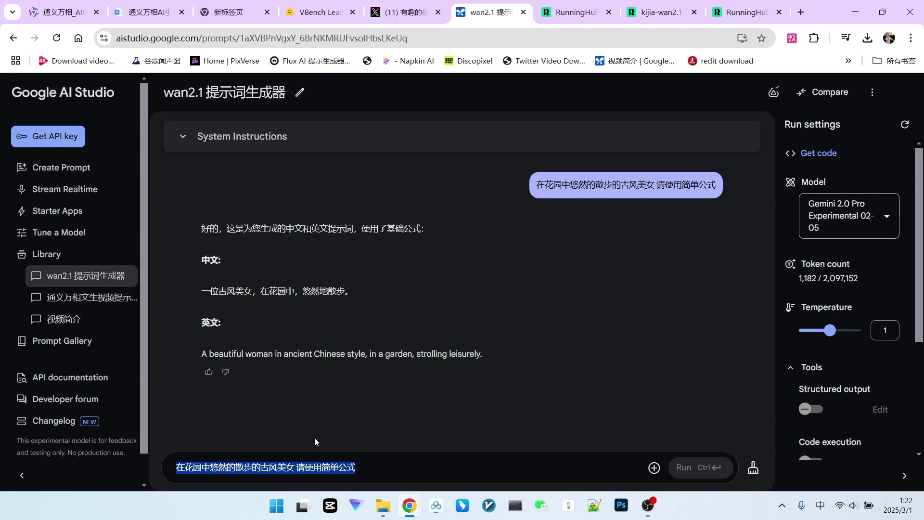
{"action": "key", "text": "BackSpace"}
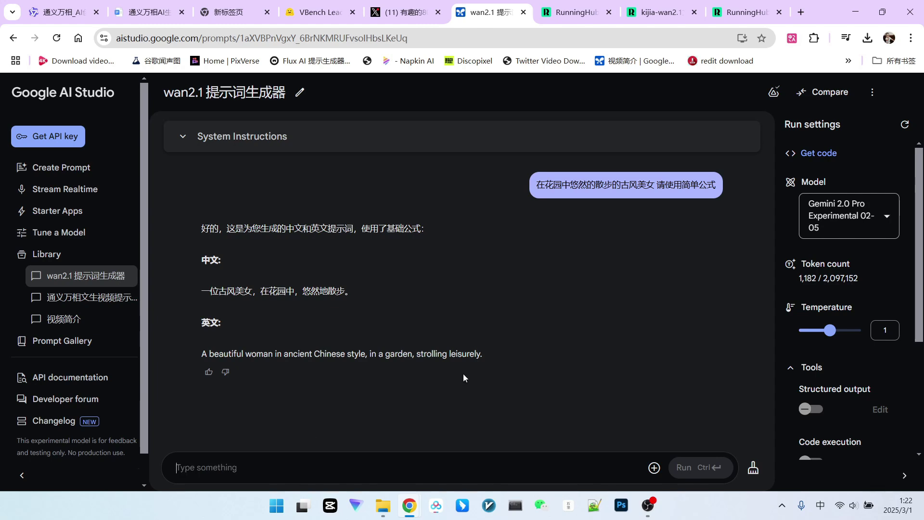
Submit the follow-up question "如果实用进阶公式呢" to get an advanced-formula version of the prompt
{"action": "type", "text": "如果shi"}
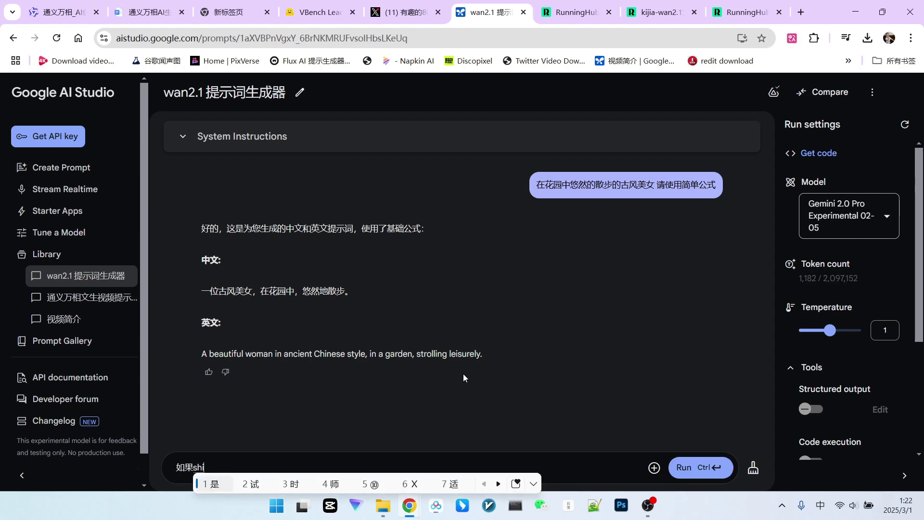
{"action": "type", "text": "yongjinjiegongshine"}
{"action": "key", "text": "ctrl+Return"}
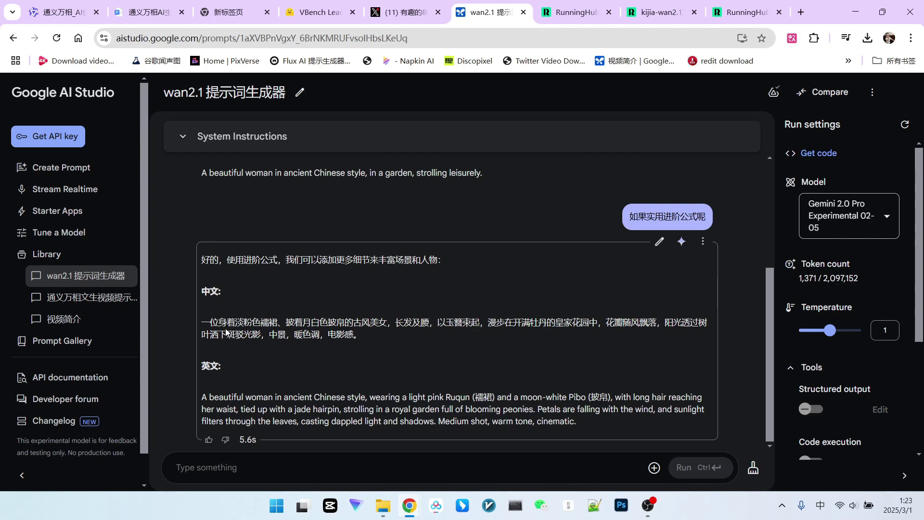
Review the advanced-formula Chinese prompt and submit the refinement "我还是喜欢仙气飘飘一点"
{"action": "left_click_drag", "start_coordinate": [203, 323], "coordinate": [361, 334]}
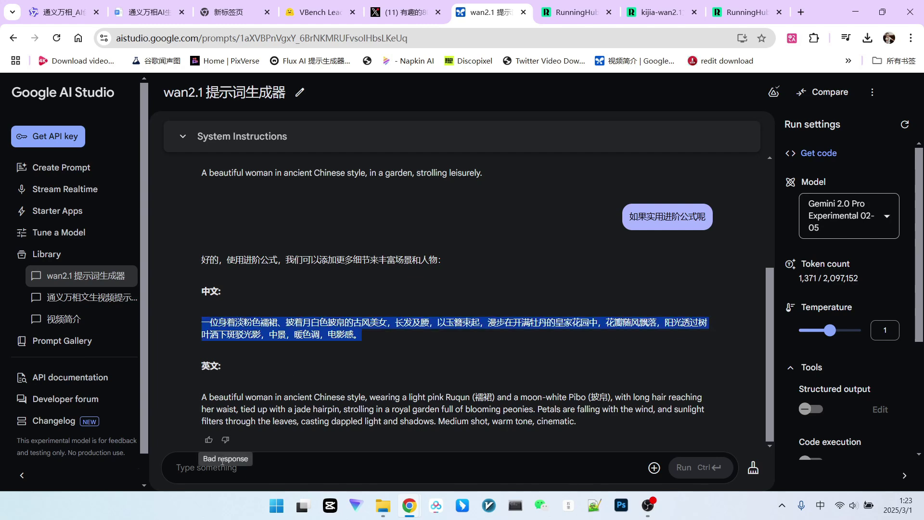
{"action": "left_click", "coordinate": [240, 467]}
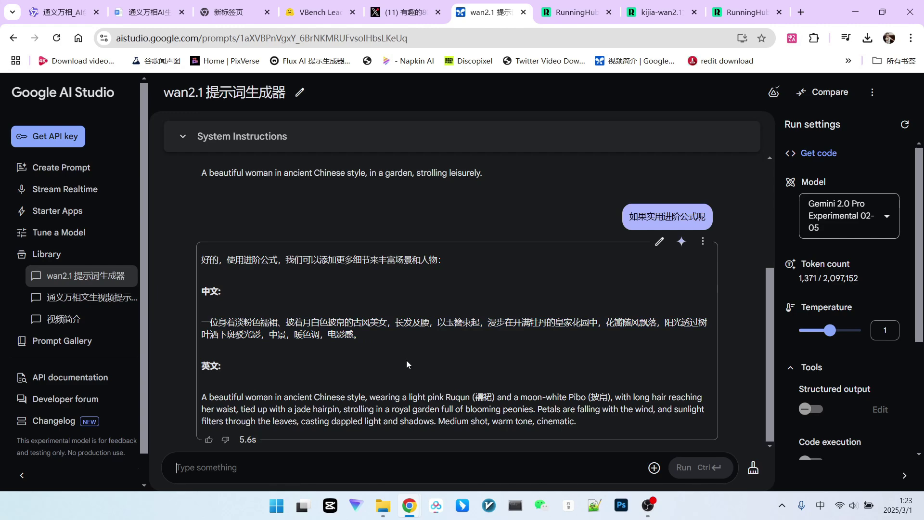
{"action": "type", "text": "wohai"}
{"action": "type", "text": "shixihuan"}
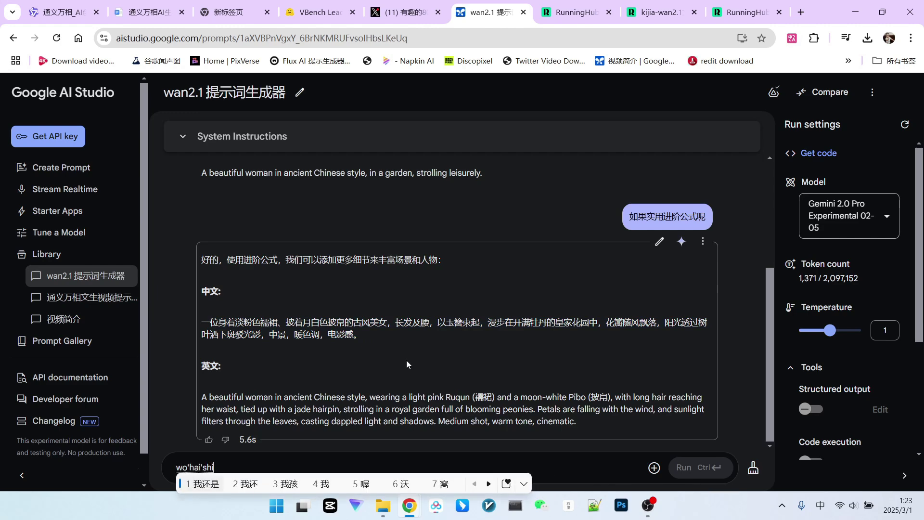
{"action": "key", "text": "space"}
{"action": "type", "text": "仙气飘飘一点"}
{"action": "key", "text": "ctrl+Return"}
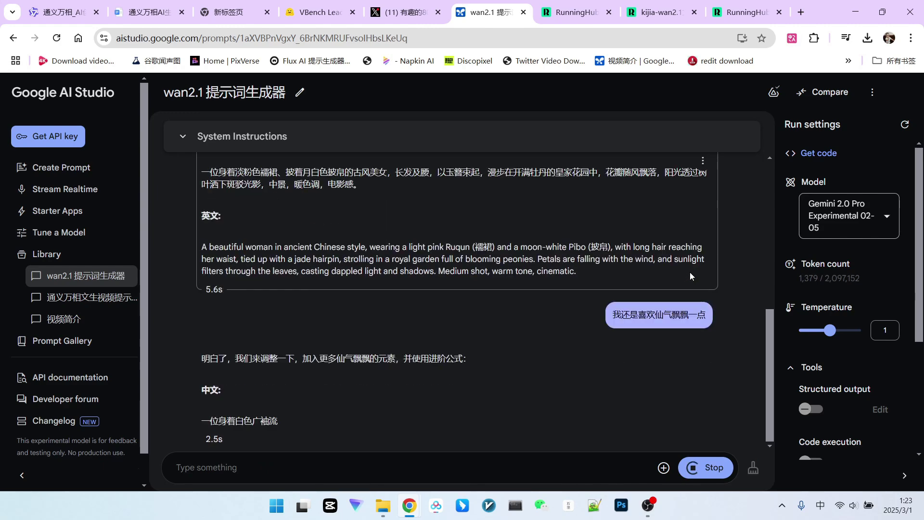
Review the more ethereal version of the prompt and copy its Chinese paragraph
{"action": "scroll", "coordinate": [447, 289], "scroll_direction": "up", "scroll_amount": 2}
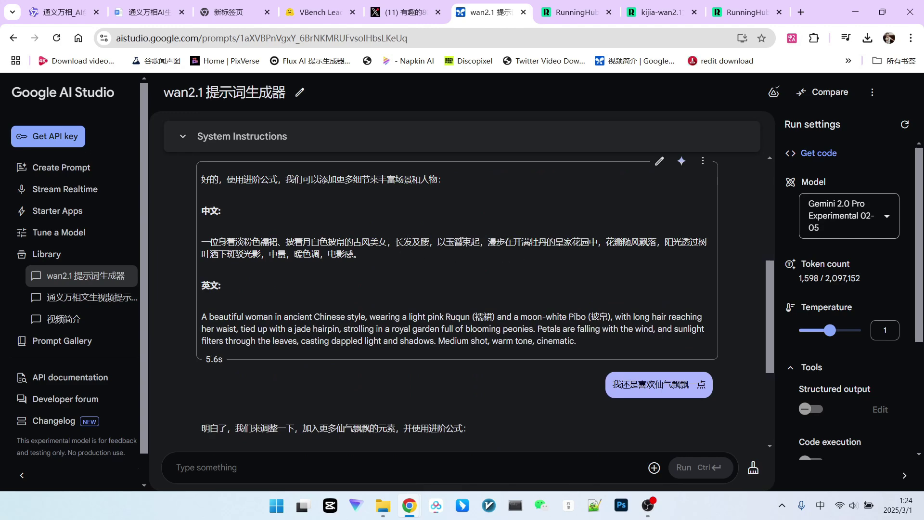
{"action": "scroll", "coordinate": [495, 240], "scroll_direction": "down", "scroll_amount": 3}
{"action": "scroll", "coordinate": [495, 240], "scroll_direction": "up", "scroll_amount": 1}
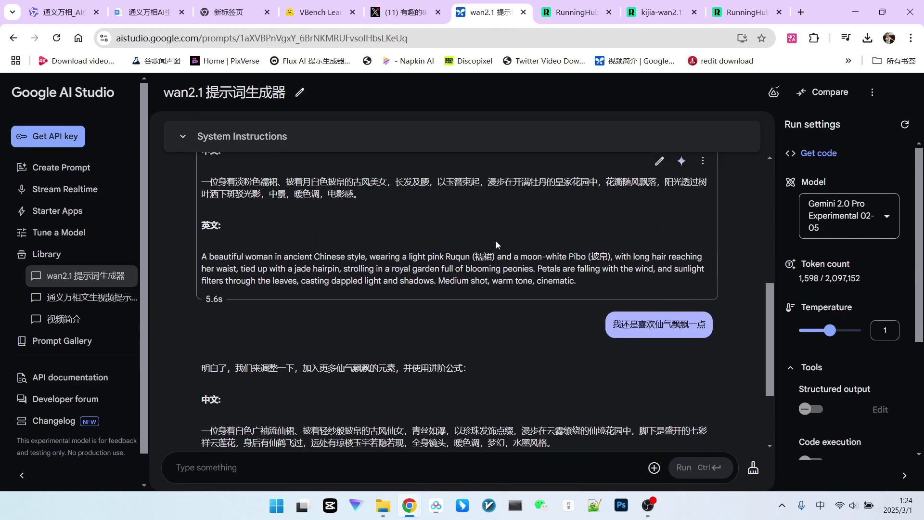
{"action": "scroll", "coordinate": [495, 243], "scroll_direction": "down", "scroll_amount": 1}
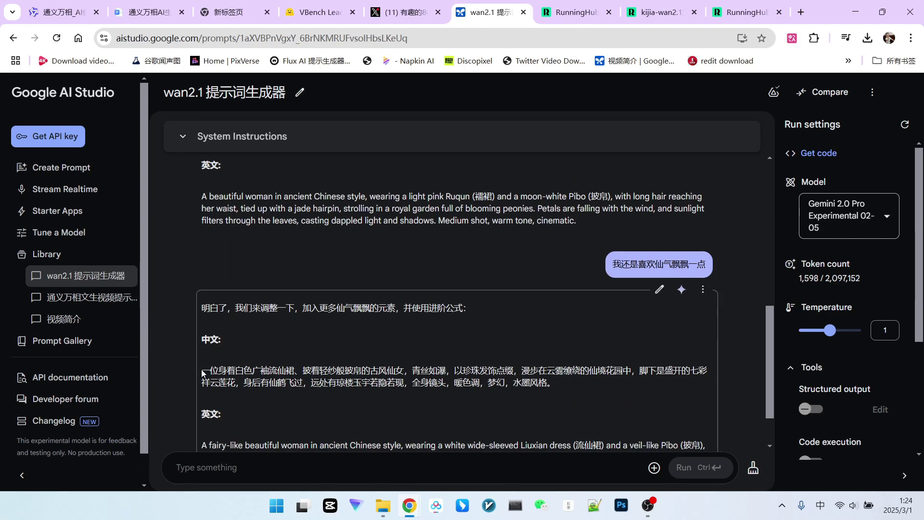
{"action": "left_click_drag", "start_coordinate": [202, 373], "coordinate": [556, 385]}
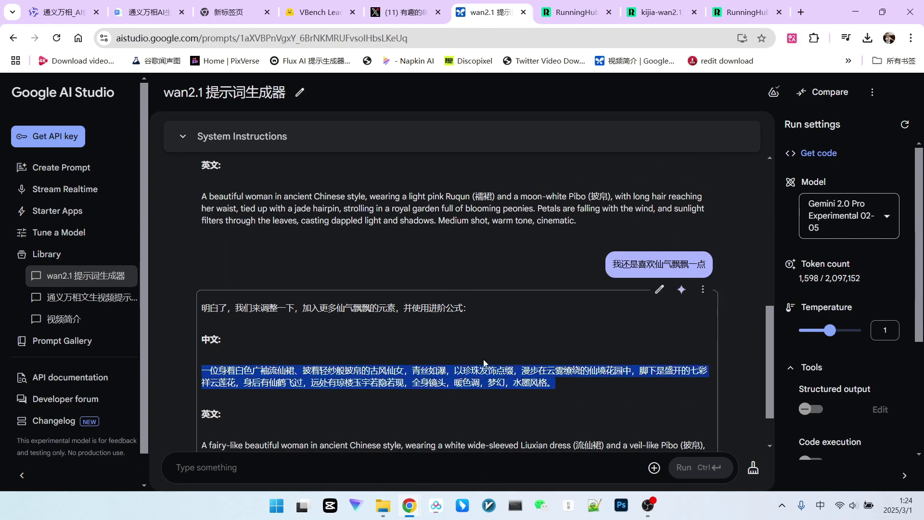
{"action": "scroll", "coordinate": [483, 362], "scroll_direction": "up", "scroll_amount": 2}
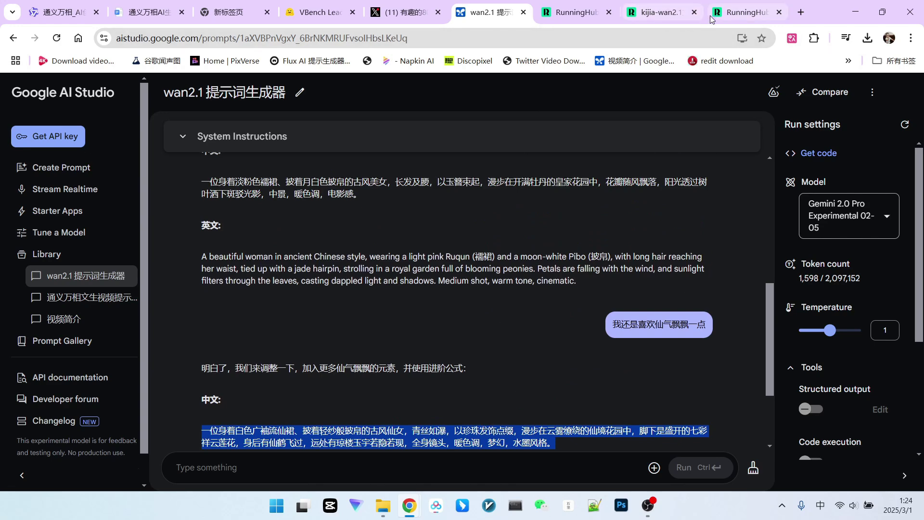
Switch to the kijia-wan2.1文生视频 workflow in RunningHub and run it with the copied ethereal Chinese prompt
{"action": "left_click", "coordinate": [659, 12]}
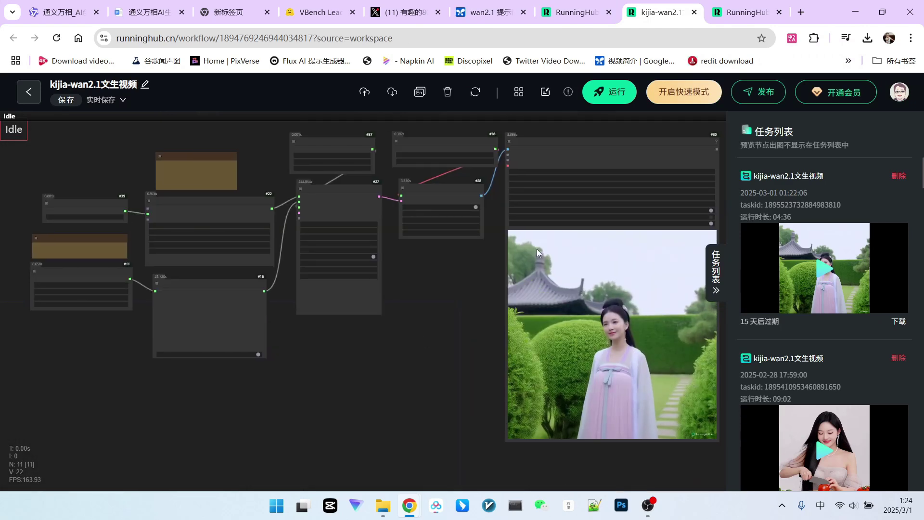
{"action": "left_click", "coordinate": [609, 92]}
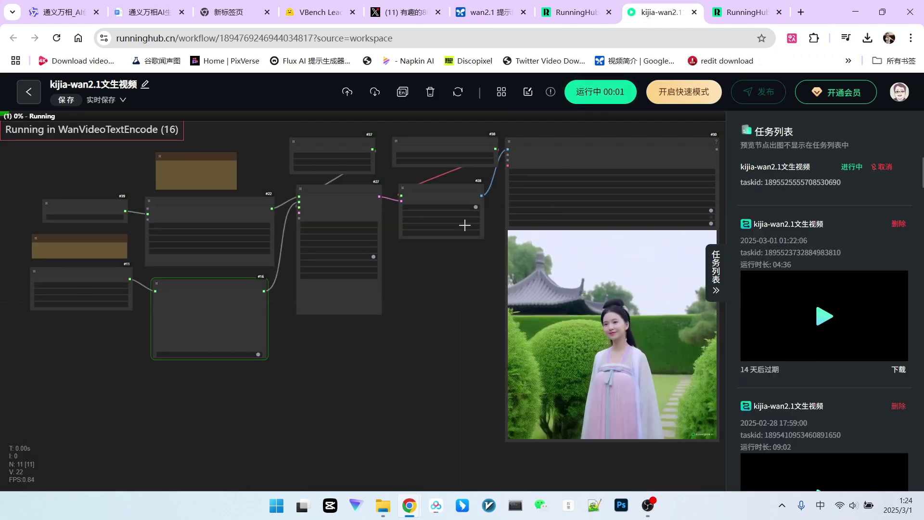
Return to the wan2.1 提示词生成器 chat in Google AI Studio and submit the question "假如使用运镜公式呢"
{"action": "left_click", "coordinate": [488, 12]}
{"action": "scroll", "coordinate": [477, 280], "scroll_direction": "down", "scroll_amount": 2}
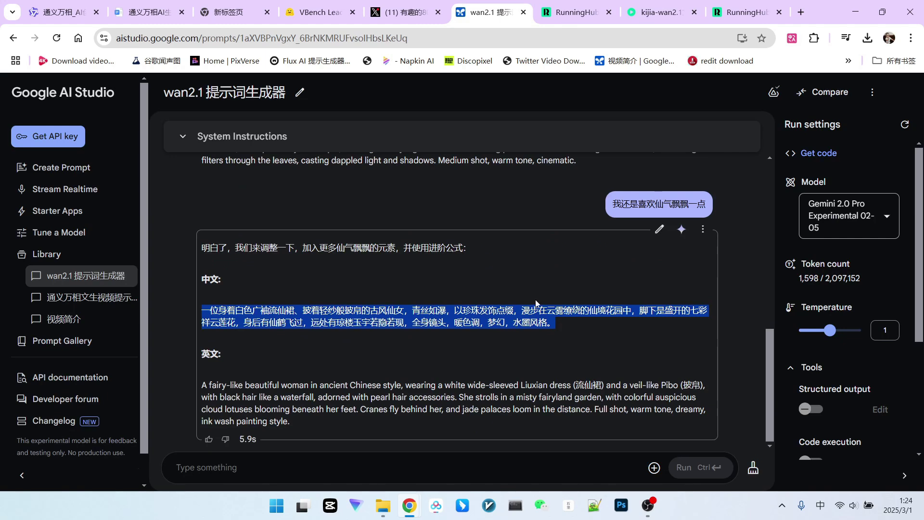
{"action": "left_click", "coordinate": [447, 316]}
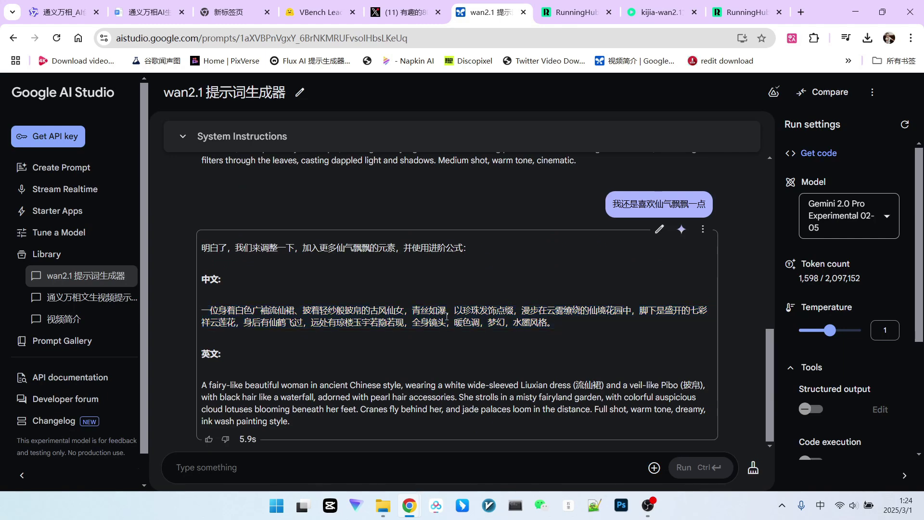
{"action": "type", "text": "假如使用yun"}
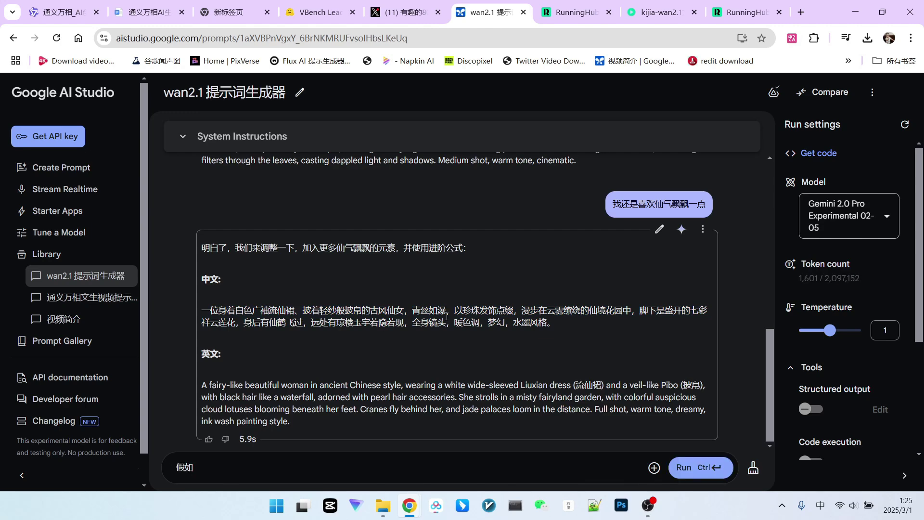
{"action": "type", "text": "jing"}
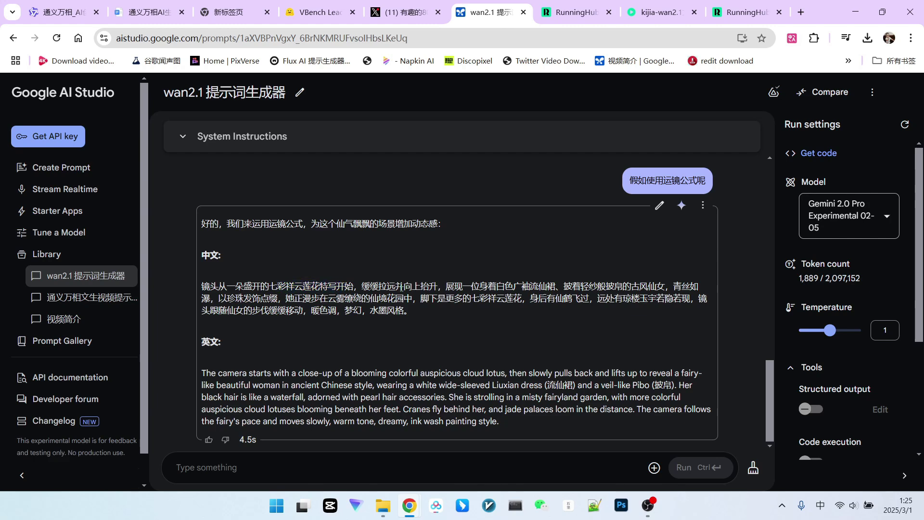
Check the camera-movement wording in the Chinese prompt and submit the refinement "我希望最后的镜头定格在他的面部特写上"
{"action": "left_click_drag", "start_coordinate": [471, 285], "coordinate": [552, 283]}
{"action": "left_click", "coordinate": [549, 285]}
{"action": "type", "text": "我希望最后的jin"}
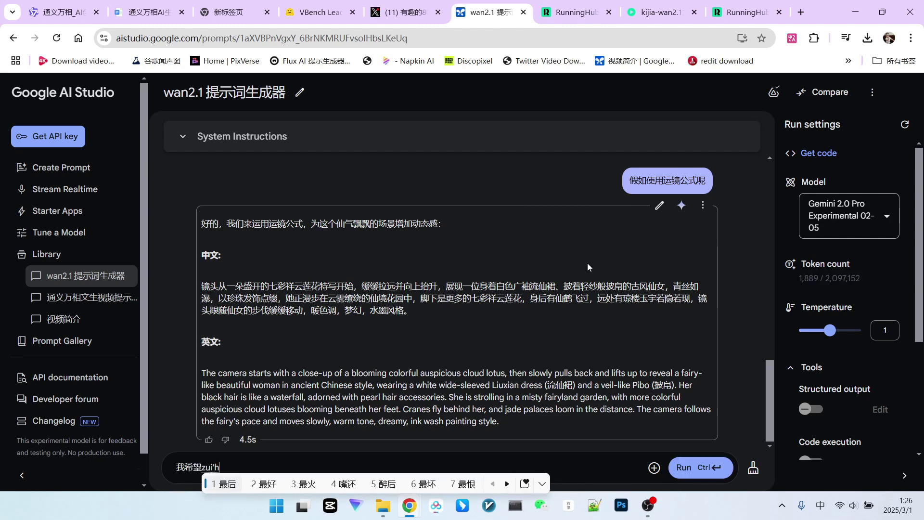
{"action": "type", "text": "镜头定格在他的m"}
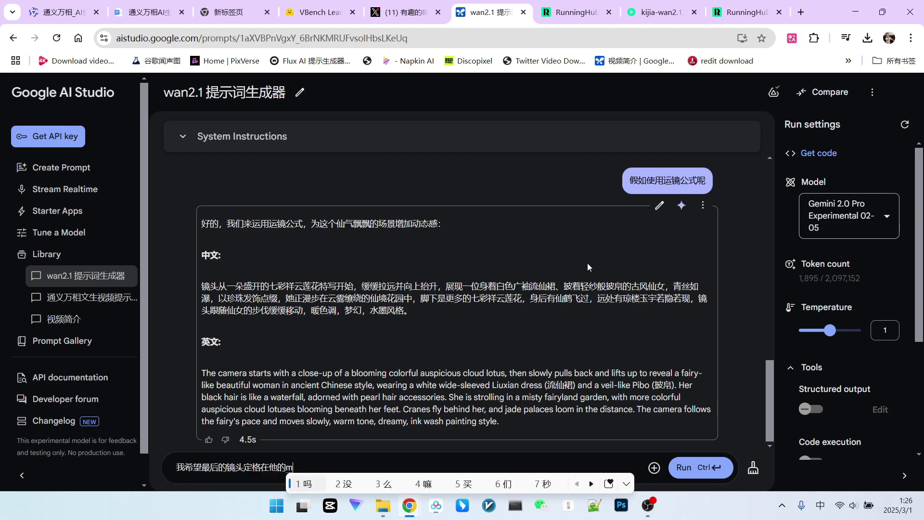
{"action": "type", "text": "ian面部特写上"}
{"action": "key", "text": "ctrl+Return"}
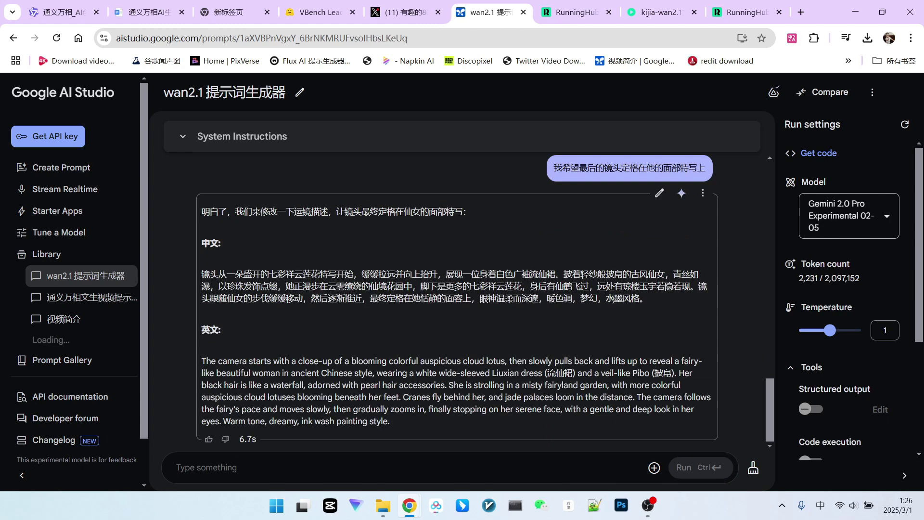
Submit the style refinement "我希望是一种奇幻的电影画面质感，而不是水墨风格" and check the style wording in the new Chinese prompt
{"action": "left_click_drag", "start_coordinate": [605, 299], "coordinate": [650, 303]}
{"action": "left_click", "coordinate": [529, 306]}
{"action": "left_click", "coordinate": [466, 413]}
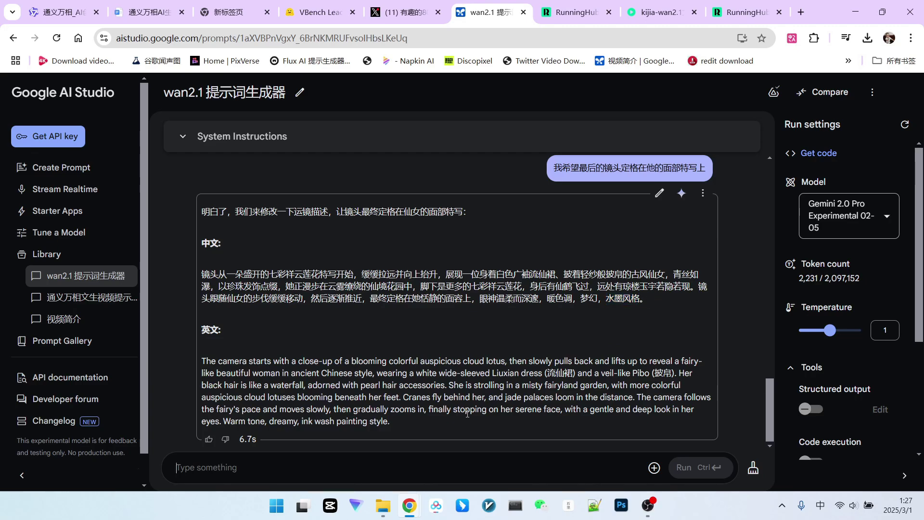
{"action": "type", "text": "我希望是一种奇幻的电影画面质感，而不是水墨风格"}
{"action": "key", "text": "ctrl+Return"}
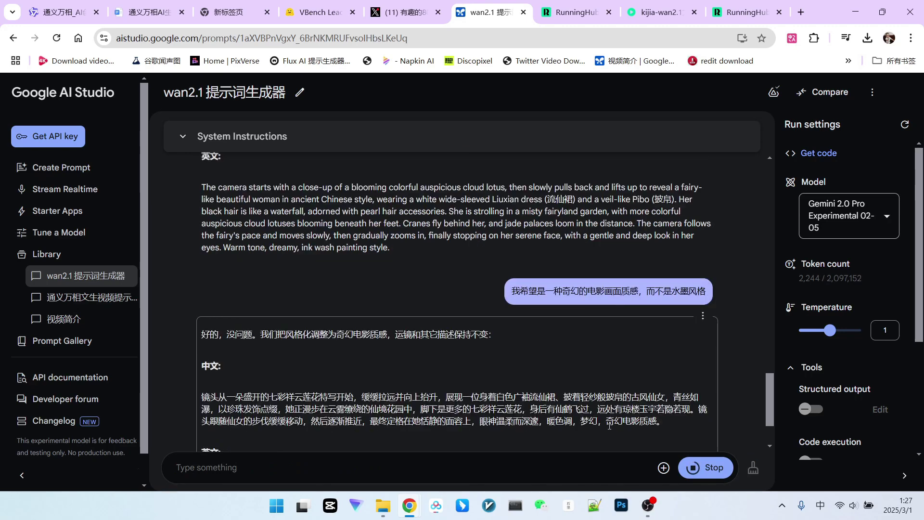
{"action": "left_click_drag", "start_coordinate": [606, 422], "coordinate": [658, 421]}
{"action": "left_click", "coordinate": [673, 415]}
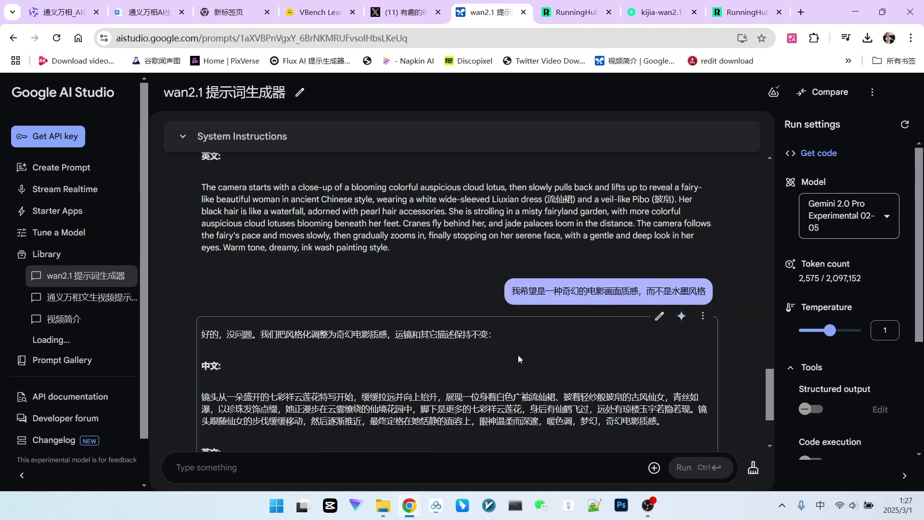
Switch to the RunningHub workflow and examine the video generated from the ethereal prompt in the output node
{"action": "key", "text": "ctrl+Tab"}
{"action": "key", "text": "ctrl+Tab"}
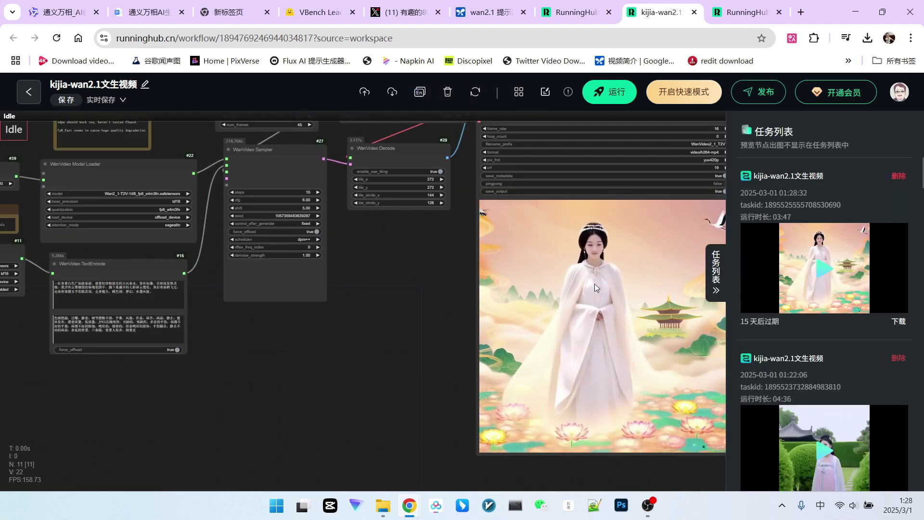
{"action": "scroll", "coordinate": [408, 286], "scroll_direction": "down", "scroll_amount": 3}
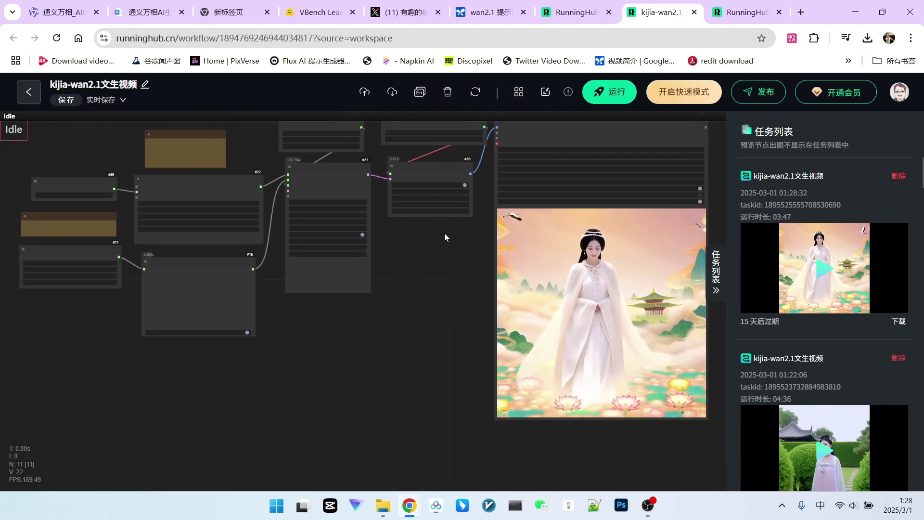
{"action": "scroll", "coordinate": [408, 255], "scroll_direction": "up", "scroll_amount": 1}
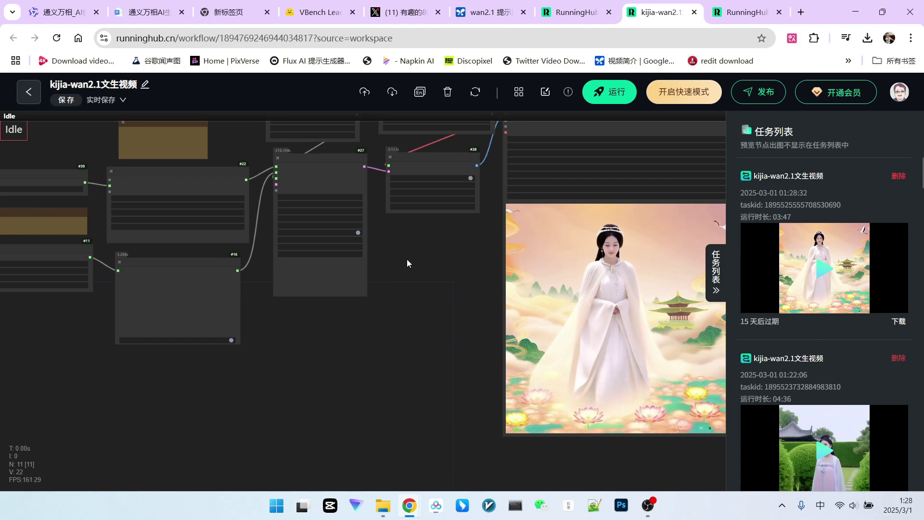
{"action": "left_click_drag", "start_coordinate": [406, 262], "coordinate": [443, 283]}
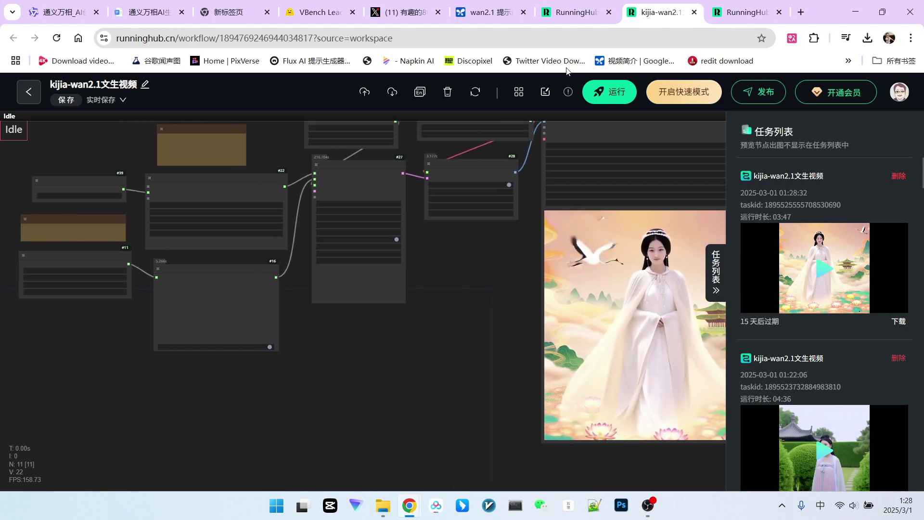
Return to the Google AI Studio chat and copy the Chinese fantasy-film prompt from the latest reply
{"action": "left_click", "coordinate": [488, 12]}
{"action": "scroll", "coordinate": [433, 332], "scroll_direction": "down", "scroll_amount": 3}
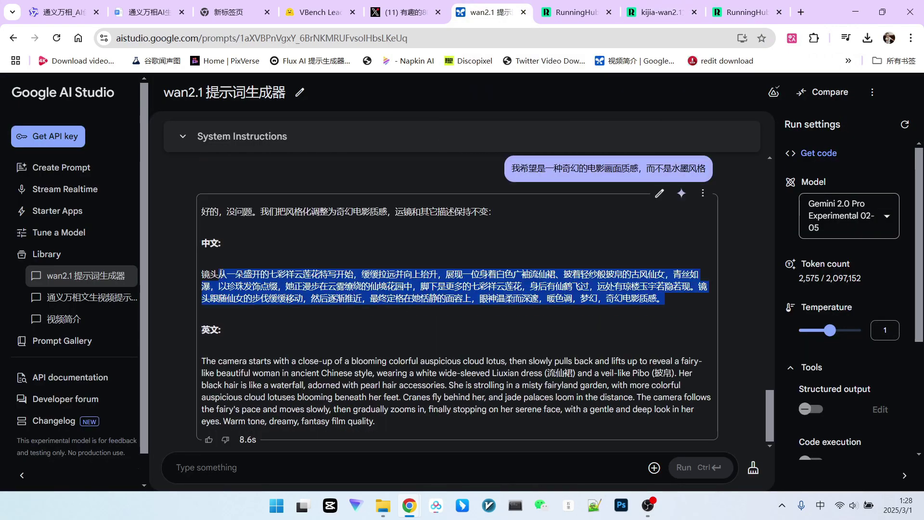
{"action": "triple_click", "coordinate": [202, 275]}
{"action": "right_click", "coordinate": [258, 286]}
{"action": "left_click", "coordinate": [275, 291]}
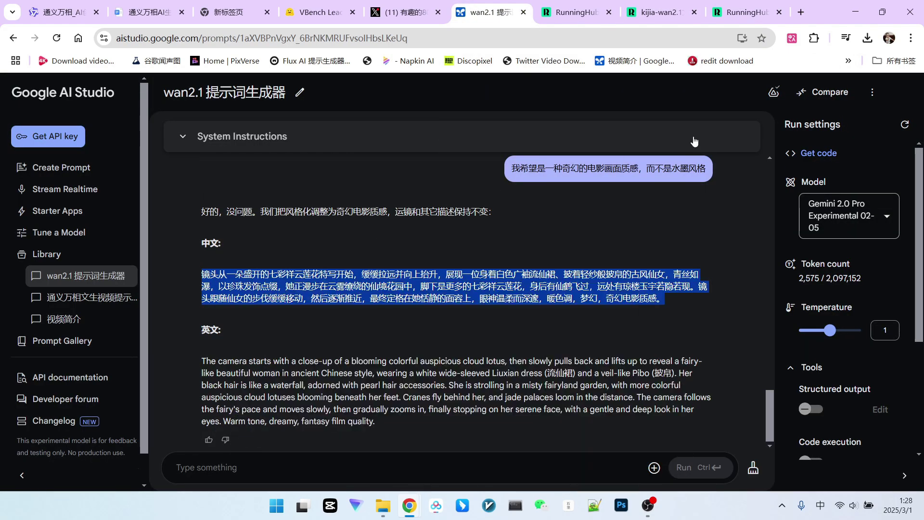
Switch to the kijia-wan2.1文生视频 workflow in RunningHub and run it with the copied fantasy-film prompt
{"action": "mouse_move", "coordinate": [661, 15]}
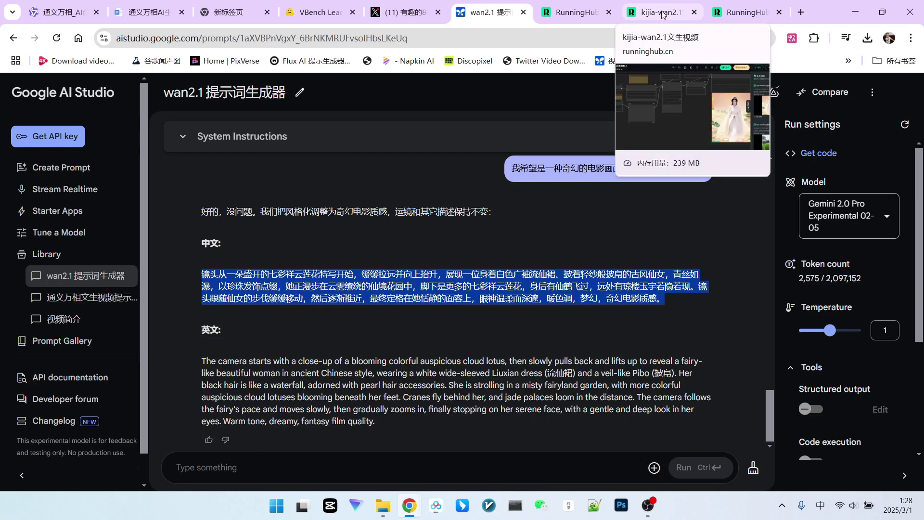
{"action": "left_click", "coordinate": [662, 13]}
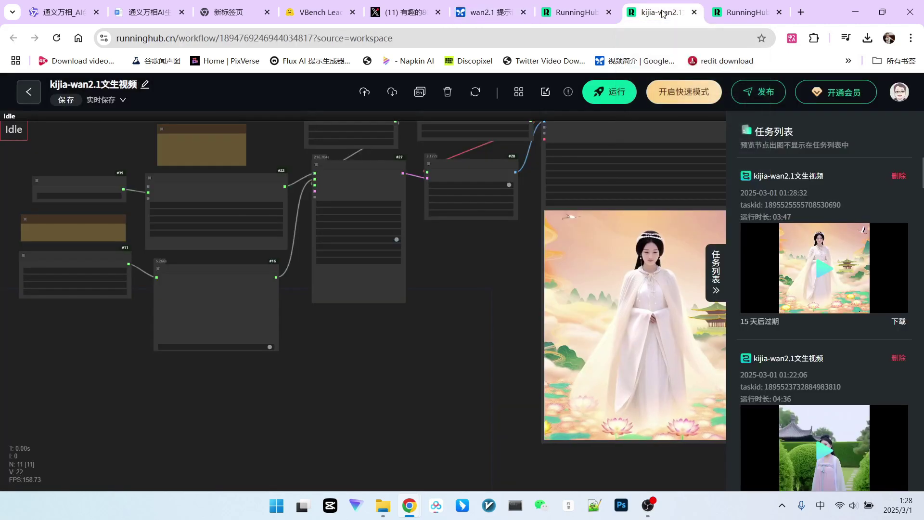
{"action": "scroll", "coordinate": [128, 297], "scroll_direction": "up", "scroll_amount": 4}
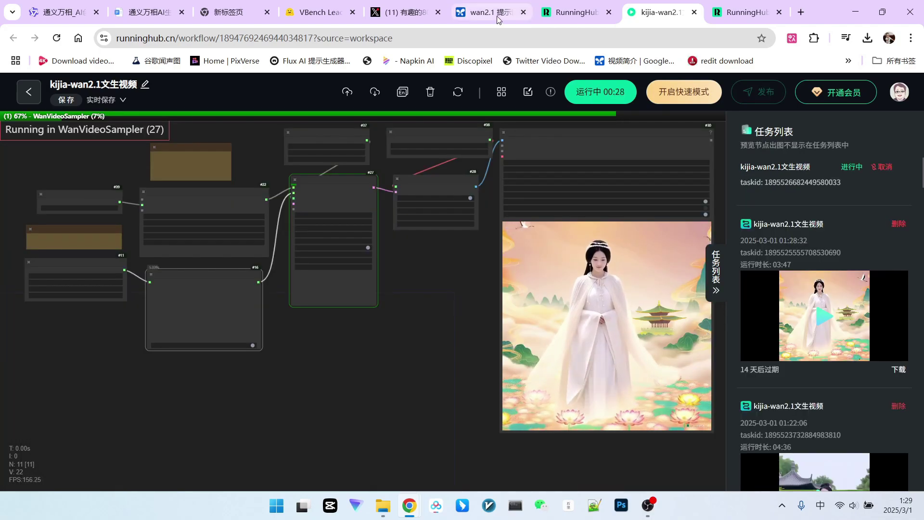
Go back to the Google AI Studio chat and review the successive camera-movement prompts down to the final Chinese paragraph
{"action": "left_click", "coordinate": [487, 12]}
{"action": "scroll", "coordinate": [406, 263], "scroll_direction": "up", "scroll_amount": 10}
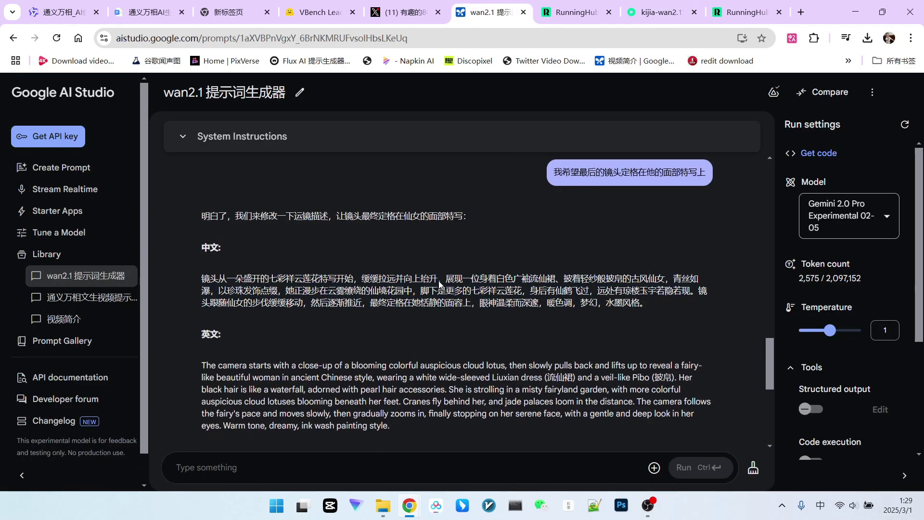
{"action": "scroll", "coordinate": [388, 242], "scroll_direction": "down", "scroll_amount": 3}
{"action": "scroll", "coordinate": [433, 236], "scroll_direction": "up", "scroll_amount": 2}
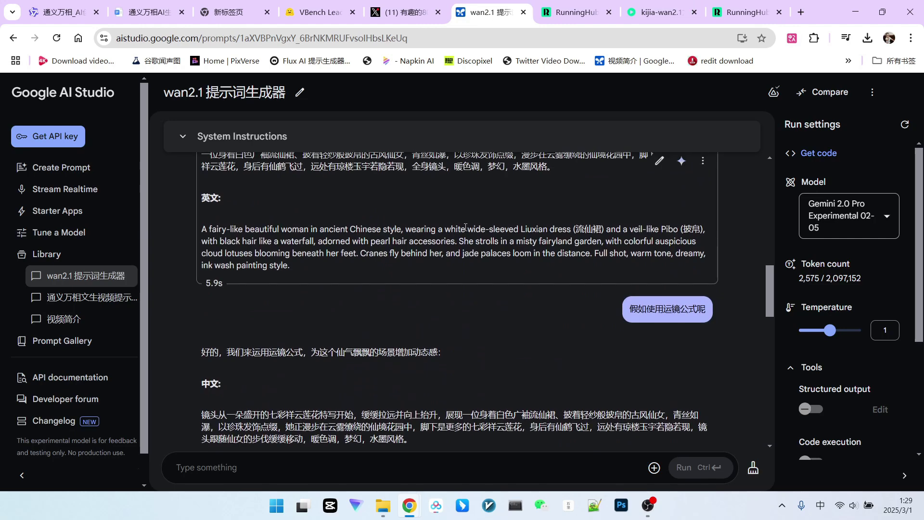
{"action": "scroll", "coordinate": [464, 226], "scroll_direction": "down", "scroll_amount": 5}
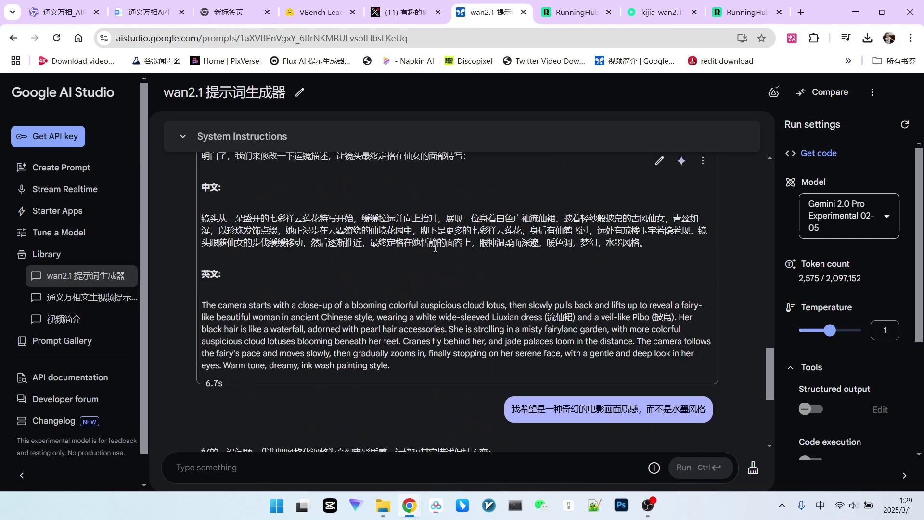
{"action": "scroll", "coordinate": [475, 228], "scroll_direction": "down", "scroll_amount": 5}
{"action": "triple_click", "coordinate": [479, 286]}
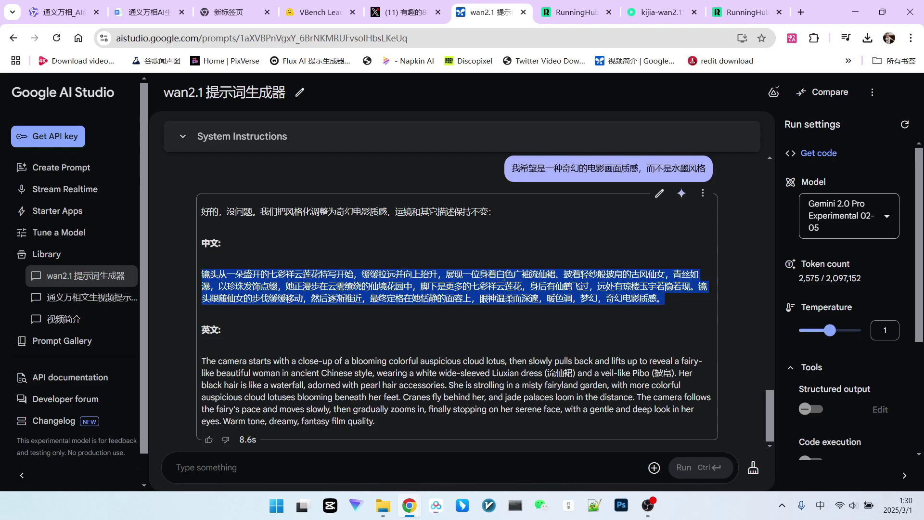
Attach the recent video of the girl playing a blue guitar to a new chat message and preview it full screen
{"action": "left_click", "coordinate": [654, 469]}
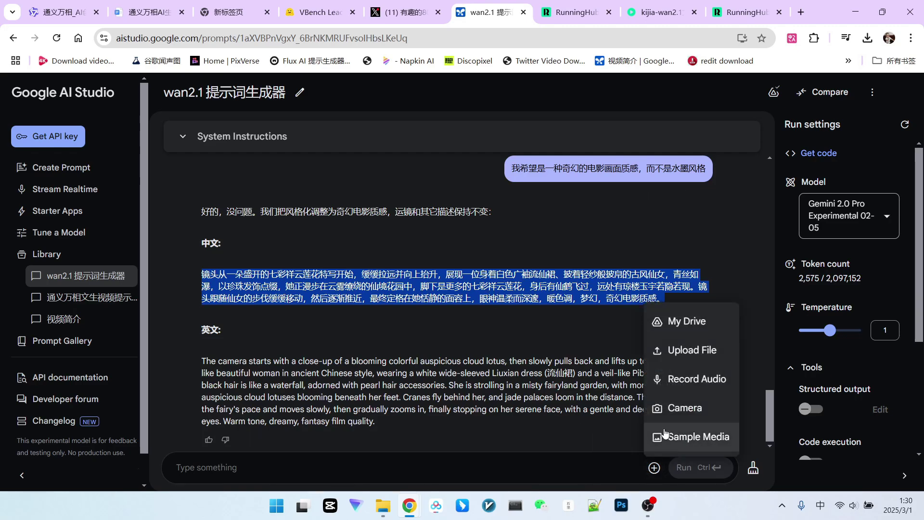
{"action": "left_click", "coordinate": [683, 349]}
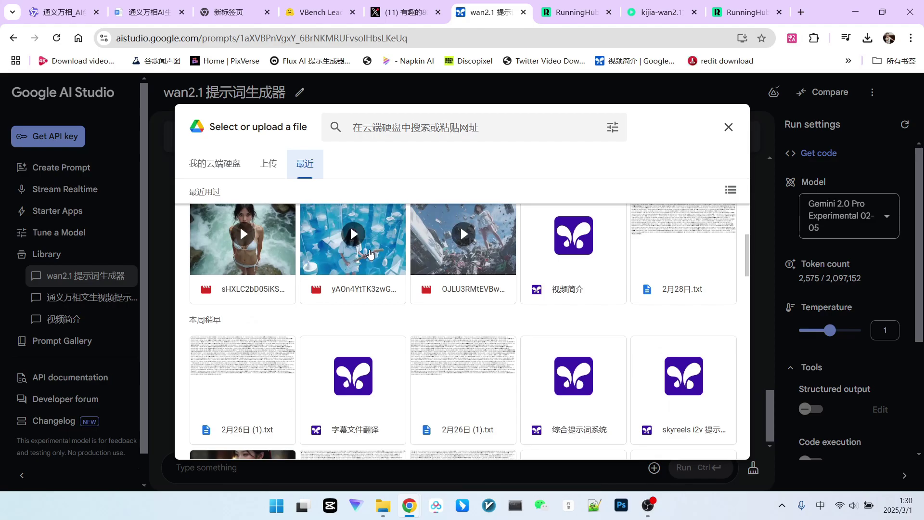
{"action": "left_click", "coordinate": [351, 225]}
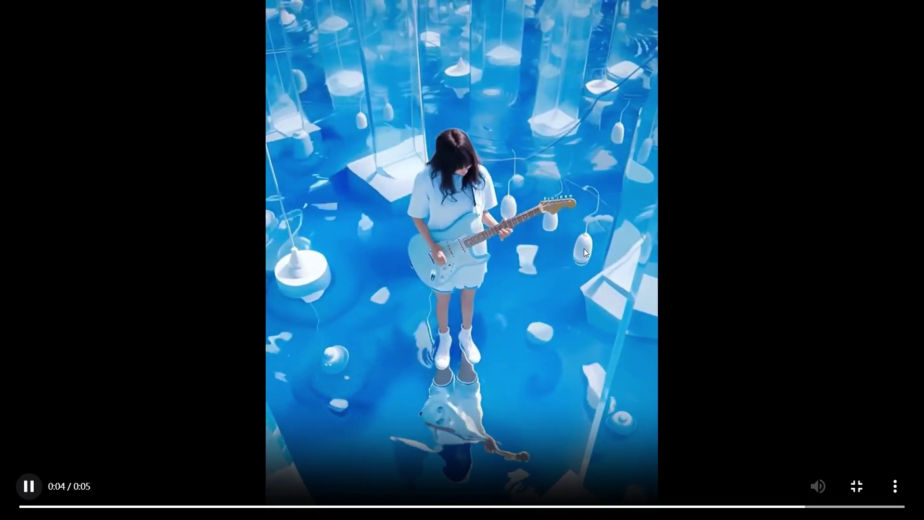
{"action": "left_click", "coordinate": [462, 41]}
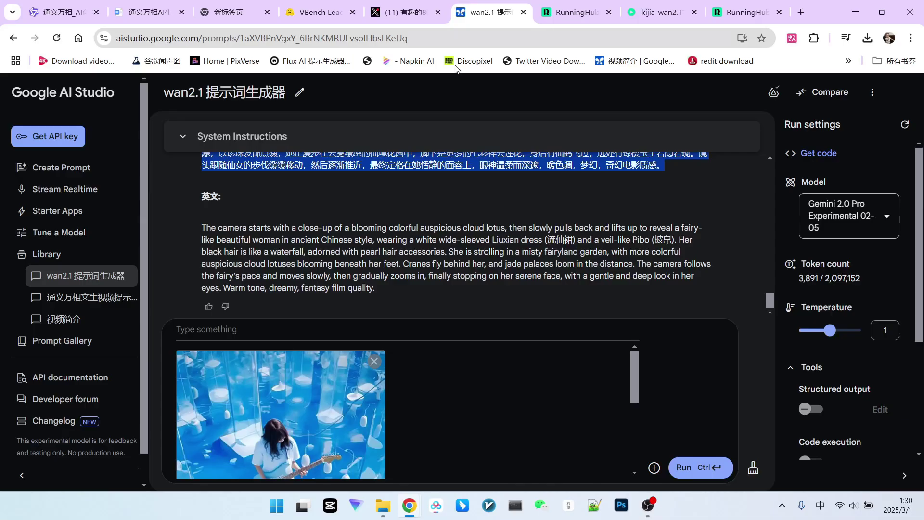
{"action": "left_click", "coordinate": [257, 335]}
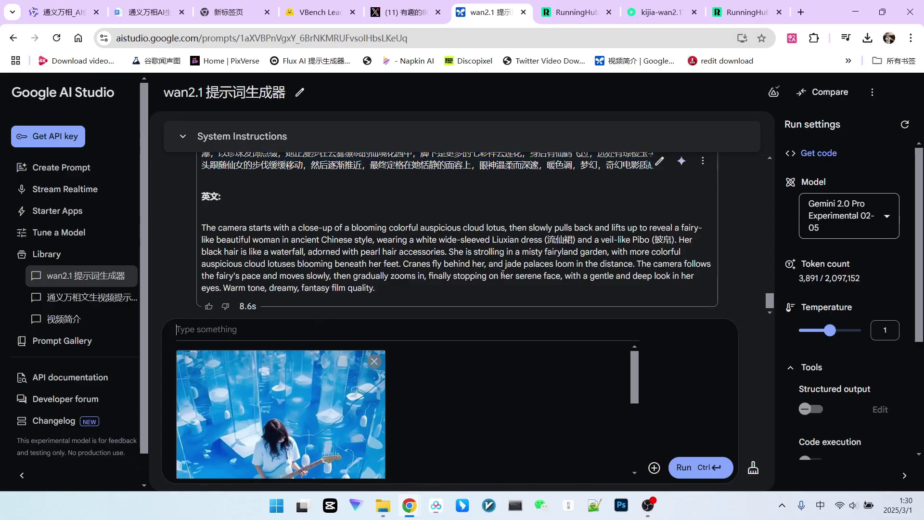
Ask "请为这个视频生成提示词" for the attached guitar video and compare the reply's Chinese prompt with the clip
{"action": "type", "text": "请为这个视频sheng"}
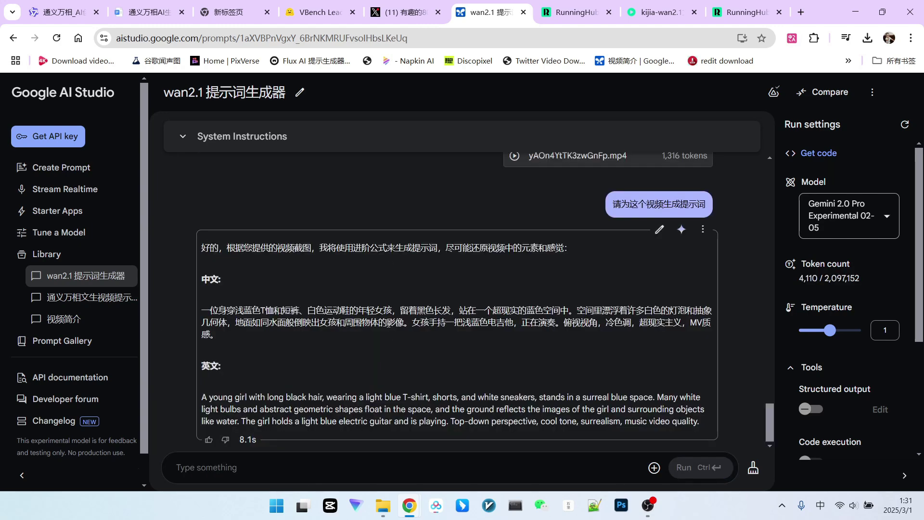
{"action": "double_click", "coordinate": [337, 311]}
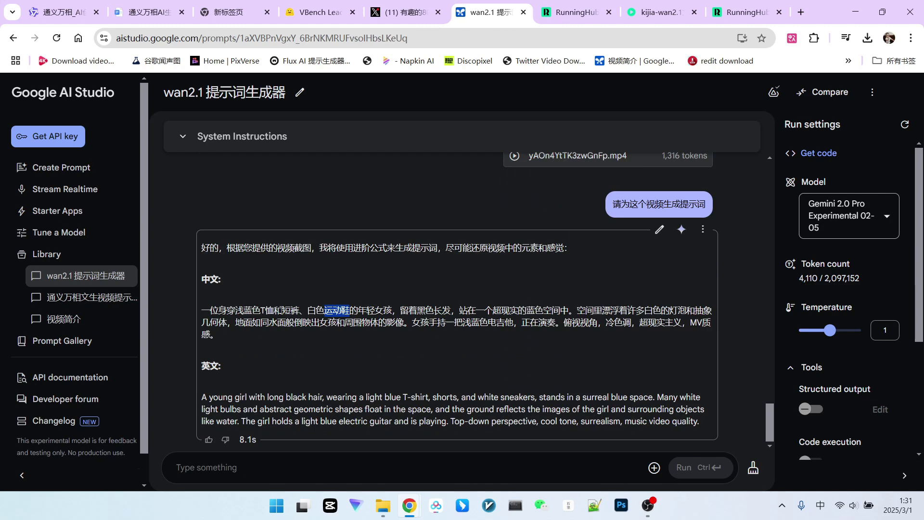
{"action": "scroll", "coordinate": [303, 309], "scroll_direction": "up", "scroll_amount": 1}
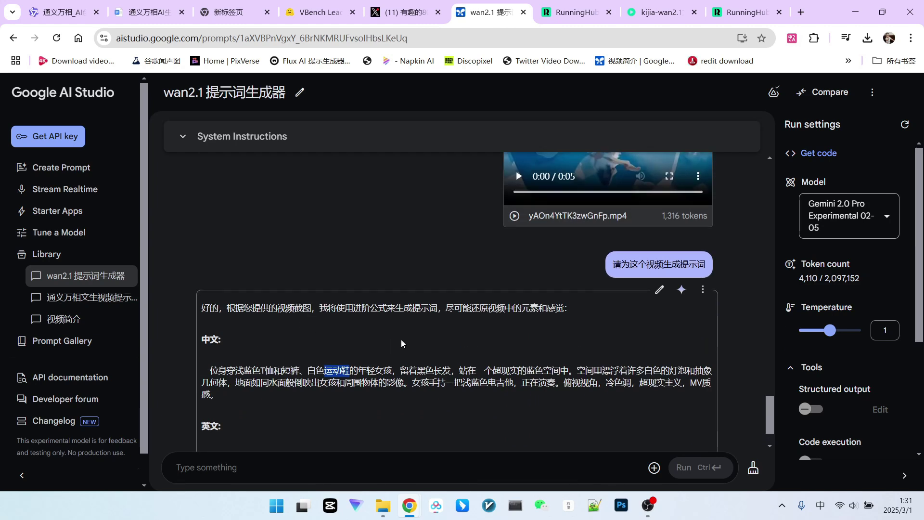
{"action": "scroll", "coordinate": [401, 339], "scroll_direction": "up", "scroll_amount": 1}
{"action": "scroll", "coordinate": [593, 406], "scroll_direction": "up", "scroll_amount": 1}
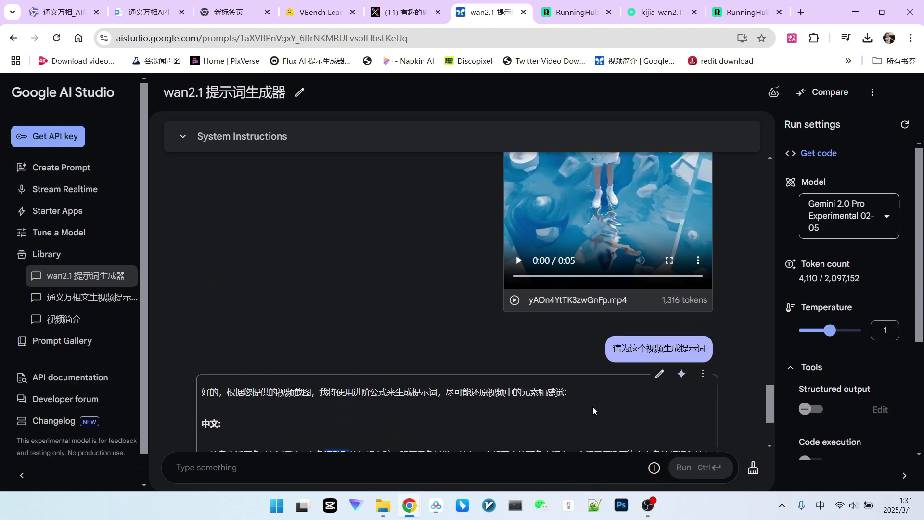
{"action": "scroll", "coordinate": [592, 406], "scroll_direction": "up", "scroll_amount": 2}
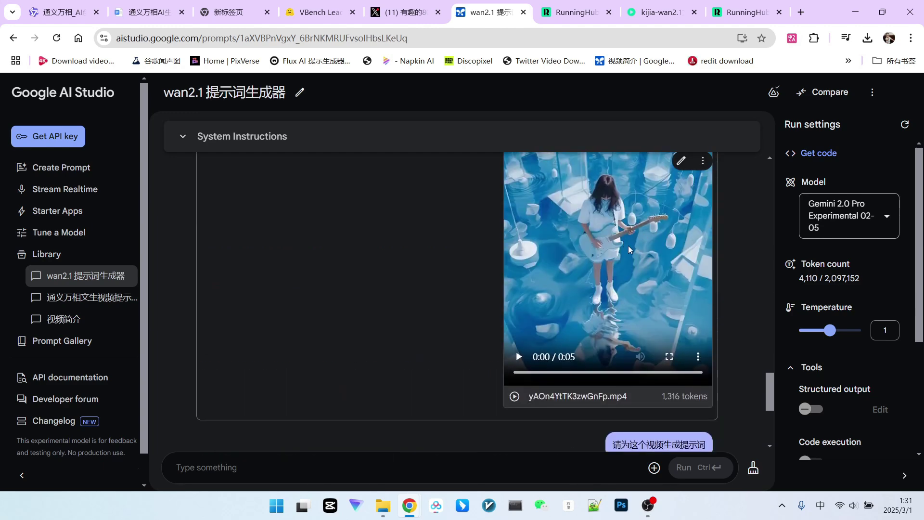
{"action": "scroll", "coordinate": [628, 247], "scroll_direction": "down", "scroll_amount": 5}
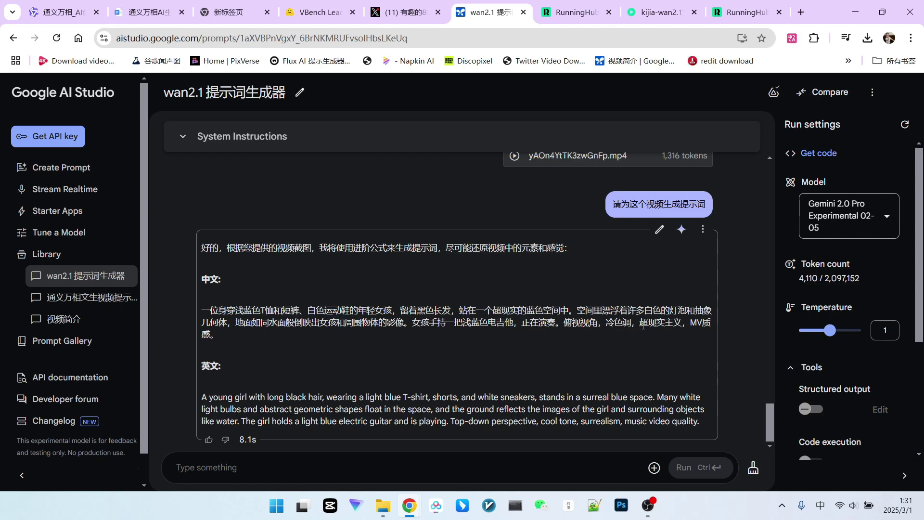
Check the style, camera viewpoint and playing-action phrases of the generated Chinese prompt against the attached video
{"action": "left_click_drag", "start_coordinate": [643, 326], "coordinate": [681, 323]}
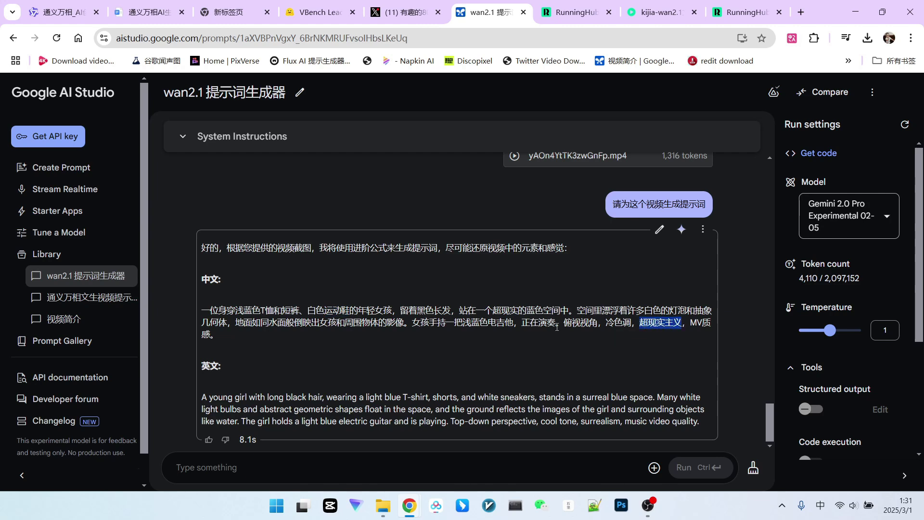
{"action": "left_click_drag", "start_coordinate": [563, 325], "coordinate": [591, 325]}
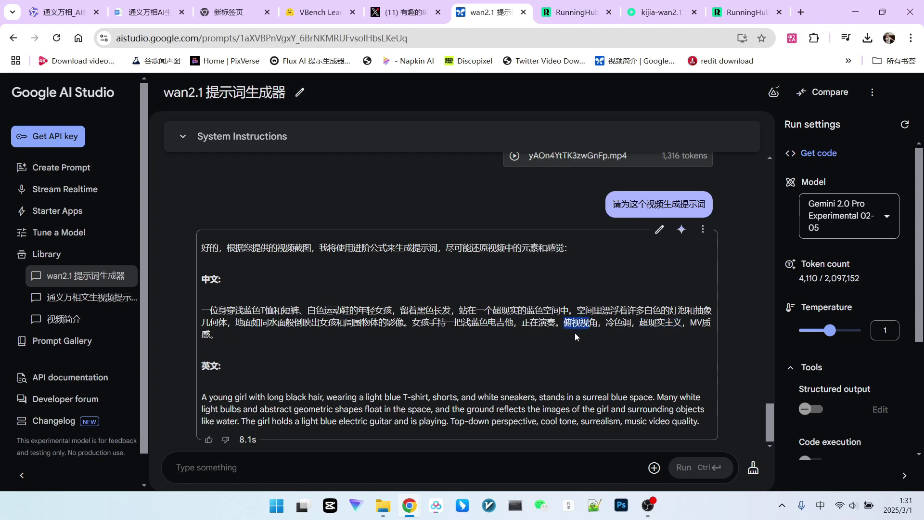
{"action": "left_click_drag", "start_coordinate": [522, 323], "coordinate": [556, 323]}
{"action": "left_click", "coordinate": [557, 323]}
{"action": "scroll", "coordinate": [554, 325], "scroll_direction": "up", "scroll_amount": 1}
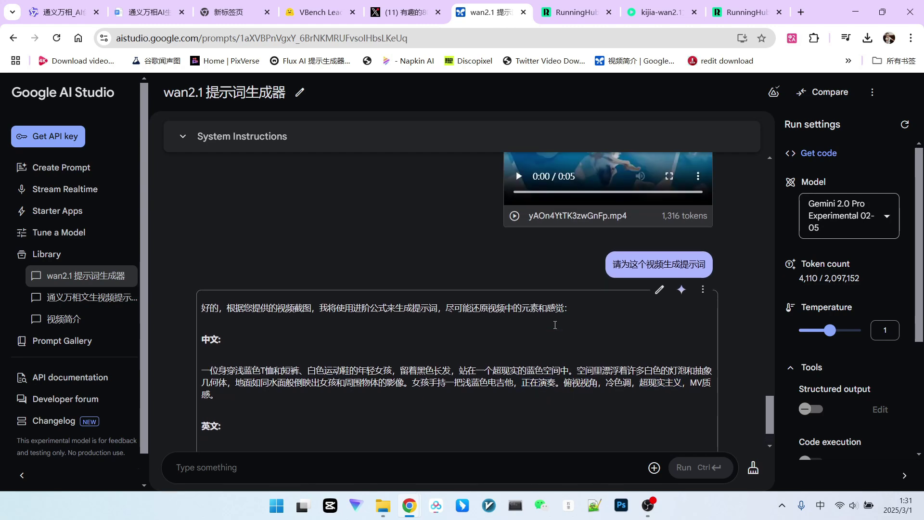
{"action": "scroll", "coordinate": [554, 325], "scroll_direction": "up", "scroll_amount": 1}
{"action": "scroll", "coordinate": [645, 231], "scroll_direction": "down", "scroll_amount": 2}
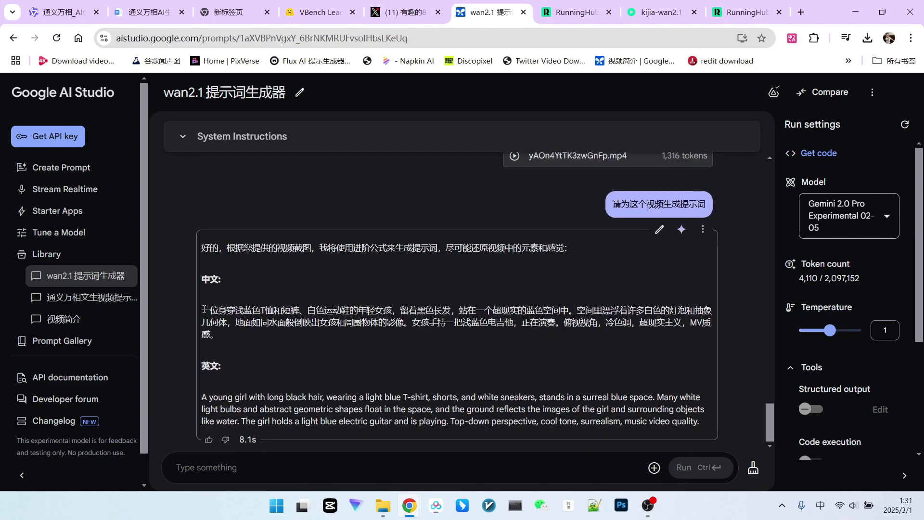
Copy the Chinese paragraph describing the girl playing a light-blue electric guitar from the latest reply
{"action": "left_click_drag", "start_coordinate": [204, 309], "coordinate": [230, 338]}
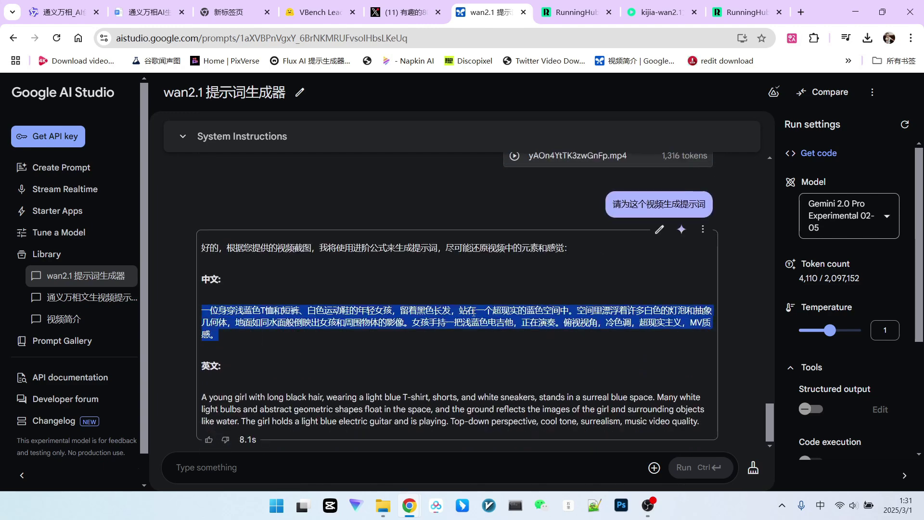
{"action": "scroll", "coordinate": [476, 305], "scroll_direction": "up", "scroll_amount": 4}
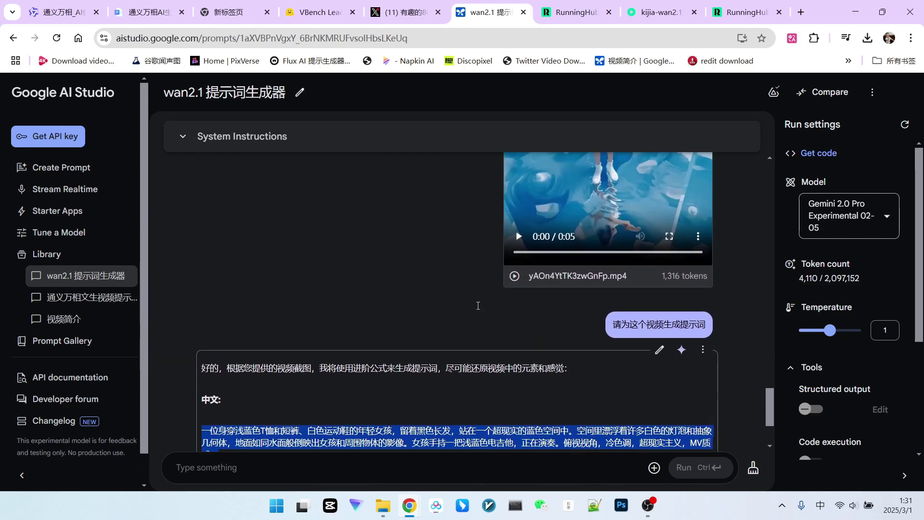
{"action": "scroll", "coordinate": [481, 298], "scroll_direction": "down", "scroll_amount": 4}
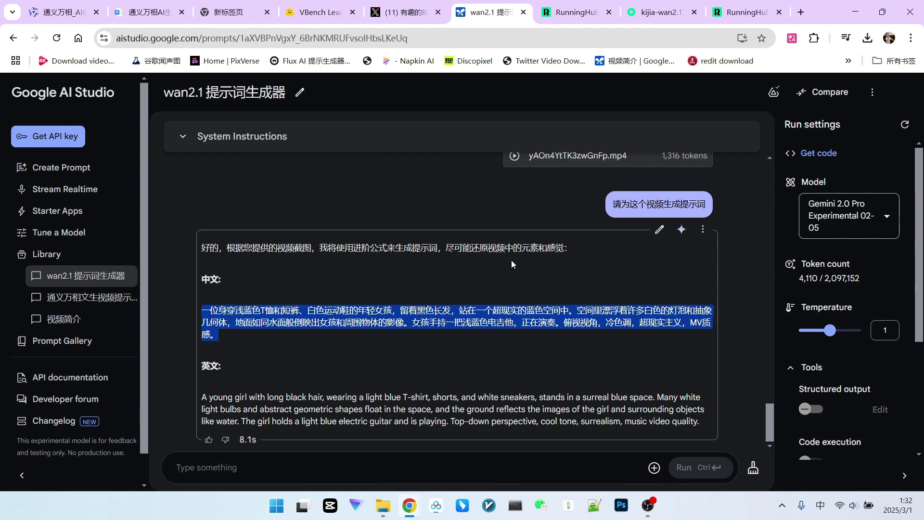
Switch to the kijia-wan2.1文生视频 workflow in RunningHub and examine the video generated from the fantasy-film prompt
{"action": "key", "text": "ctrl+Tab"}
{"action": "key", "text": "ctrl+Tab"}
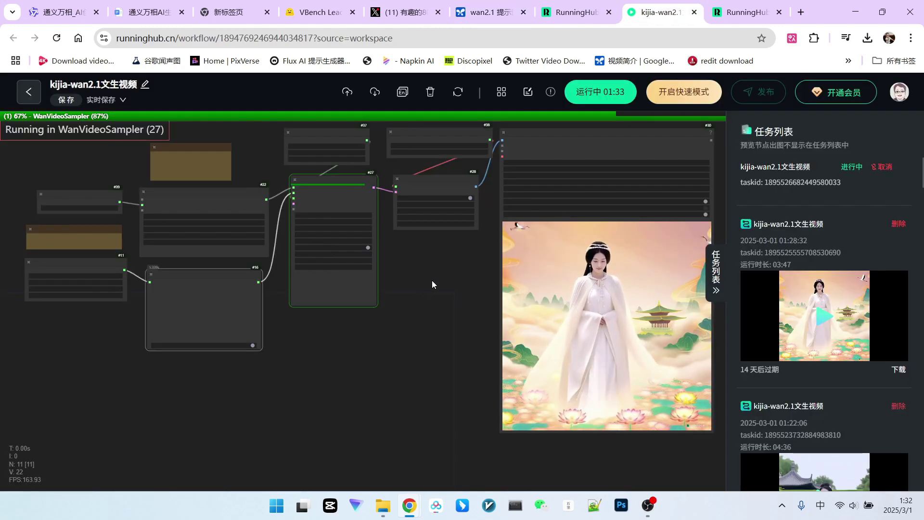
{"action": "left_click_drag", "start_coordinate": [421, 263], "coordinate": [423, 264]}
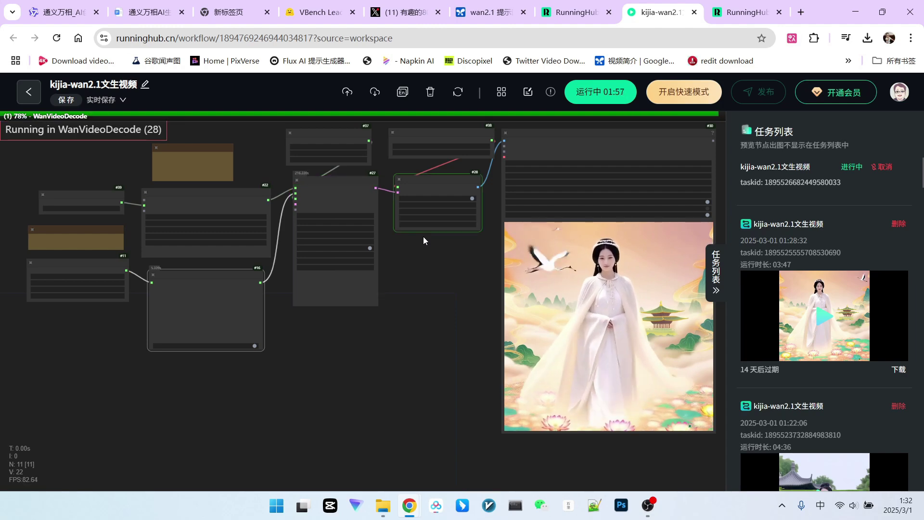
{"action": "scroll", "coordinate": [311, 268], "scroll_direction": "up", "scroll_amount": 5}
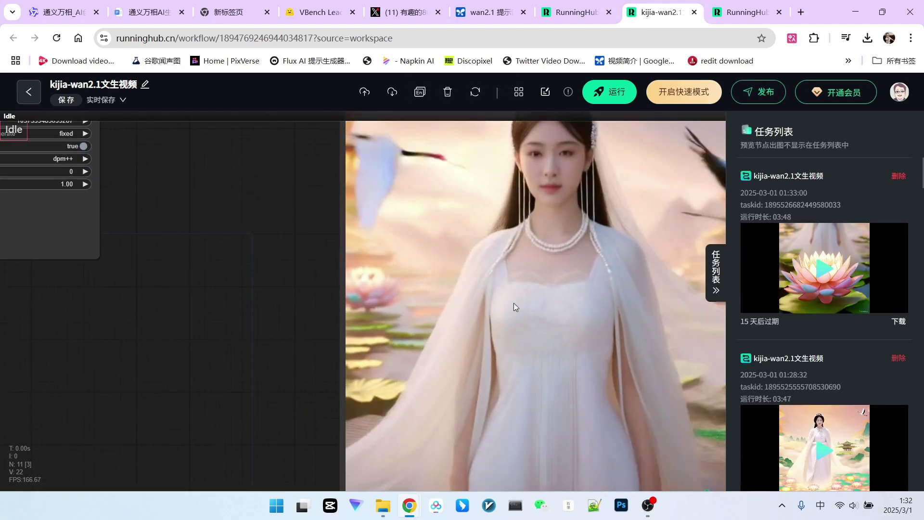
{"action": "scroll", "coordinate": [513, 303], "scroll_direction": "down", "scroll_amount": 2}
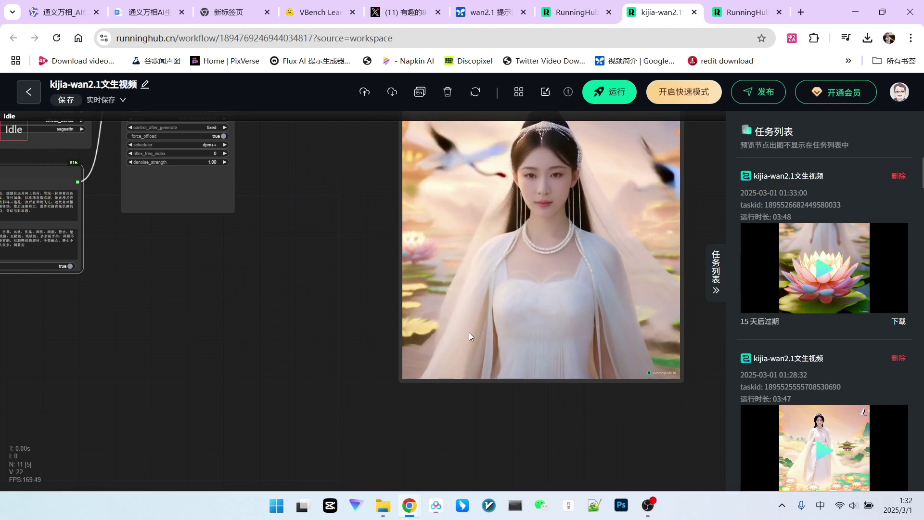
{"action": "scroll", "coordinate": [357, 272], "scroll_direction": "up", "scroll_amount": 3}
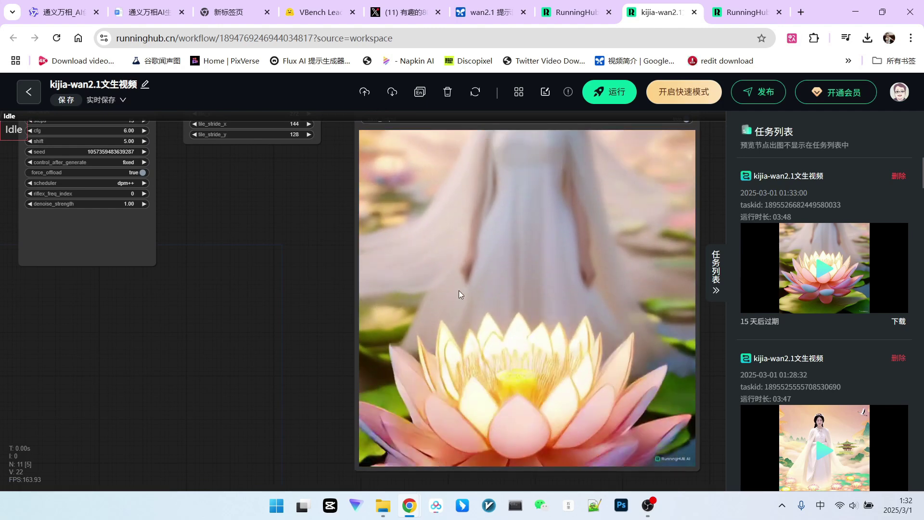
{"action": "scroll", "coordinate": [567, 285], "scroll_direction": "down", "scroll_amount": 2}
{"action": "scroll", "coordinate": [567, 284], "scroll_direction": "up", "scroll_amount": 3}
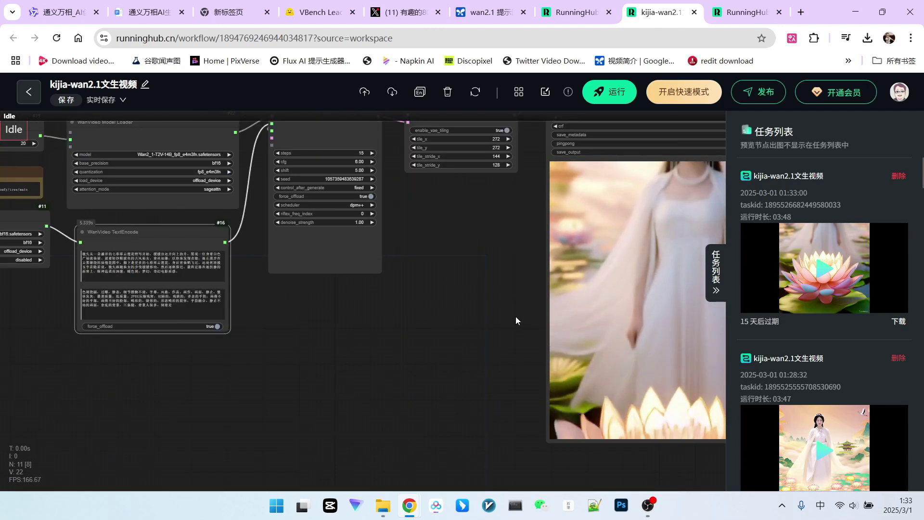
{"action": "scroll", "coordinate": [515, 316], "scroll_direction": "down", "scroll_amount": 3}
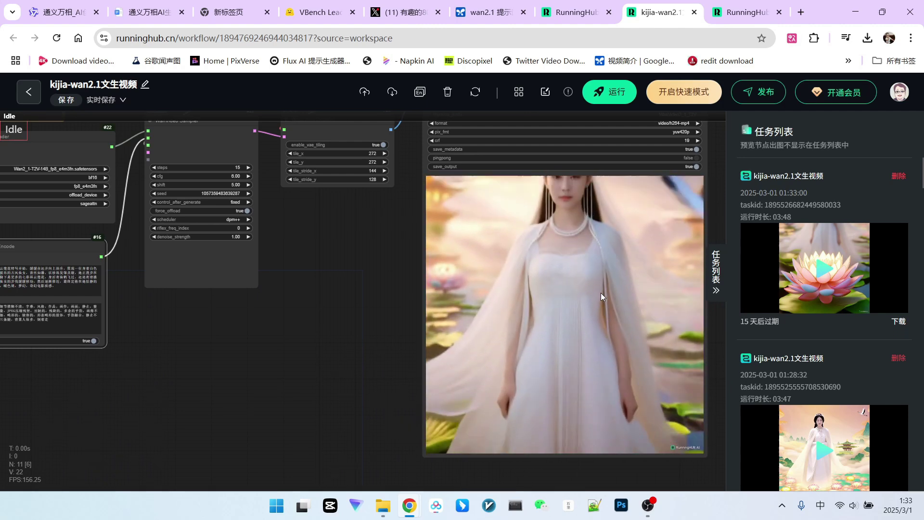
Replace the positive prompt in the WanVideo TextEncode node with the copied guitar-girl prompt and run the workflow
{"action": "left_click_drag", "start_coordinate": [502, 328], "coordinate": [674, 336]}
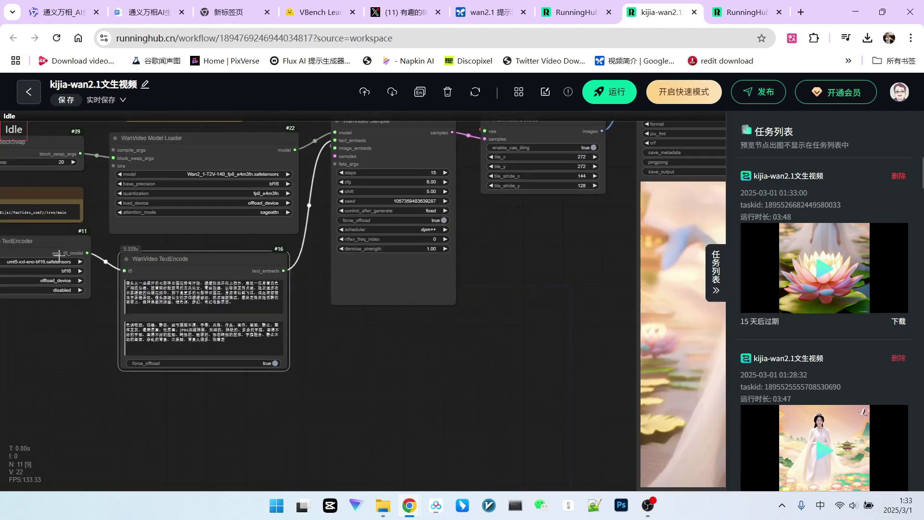
{"action": "scroll", "coordinate": [202, 308], "scroll_direction": "up", "scroll_amount": 3}
{"action": "left_click_drag", "start_coordinate": [292, 320], "coordinate": [138, 286]}
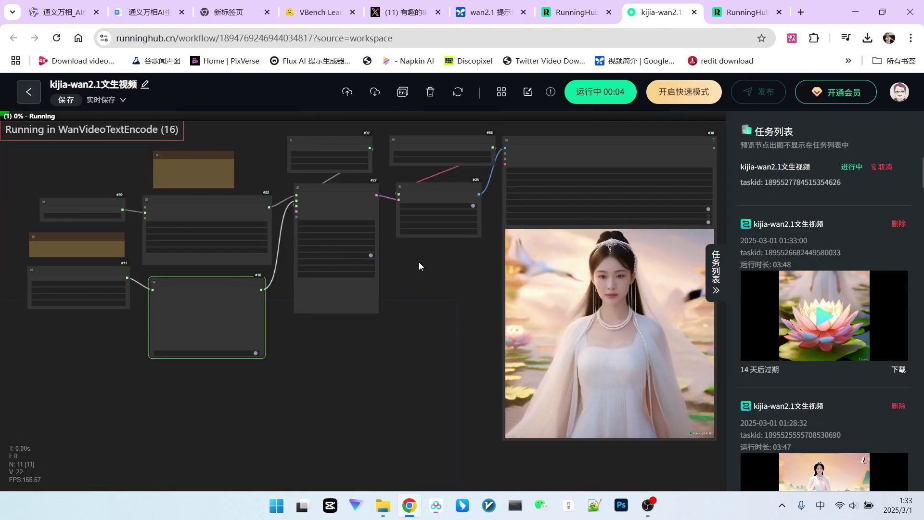
Return to the Google AI Studio chat and submit the request "以古风女孩为主体，帮我构造一个形变公式 提示词"
{"action": "left_click", "coordinate": [486, 12]}
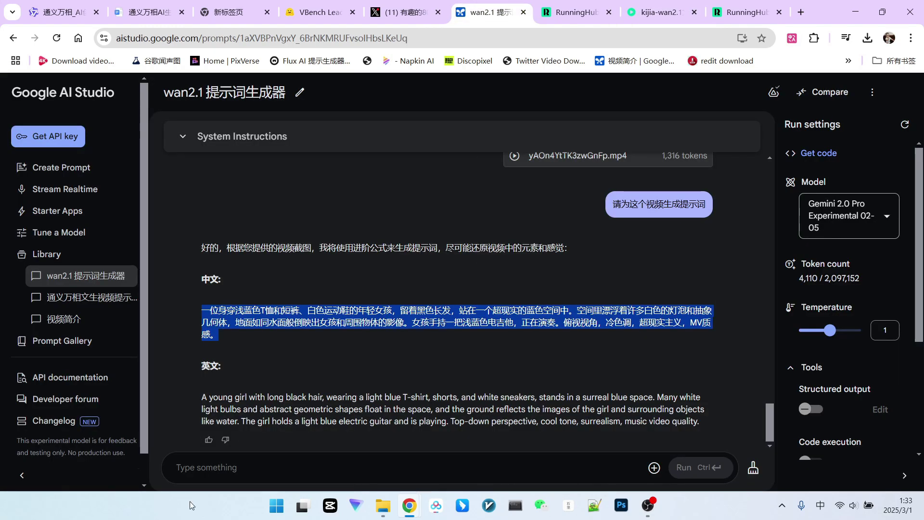
{"action": "left_click", "coordinate": [213, 466]}
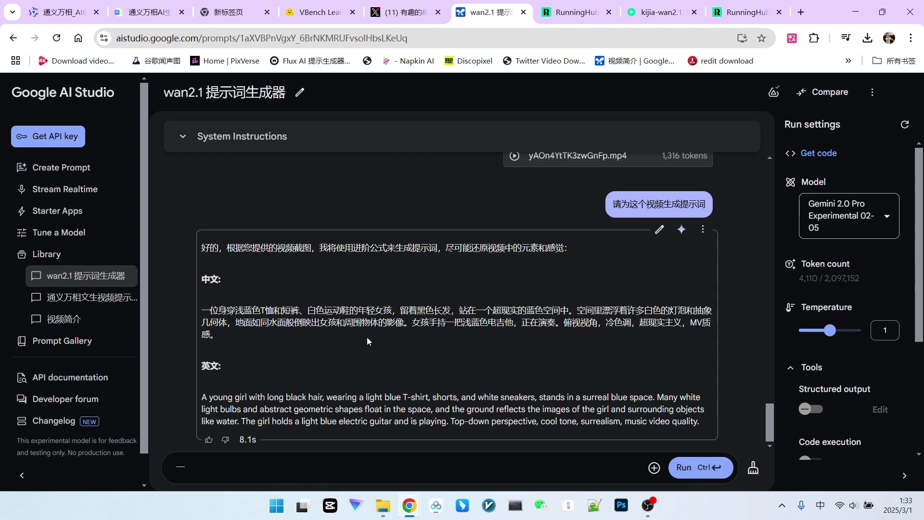
{"action": "type", "text": "以古风女孩为"}
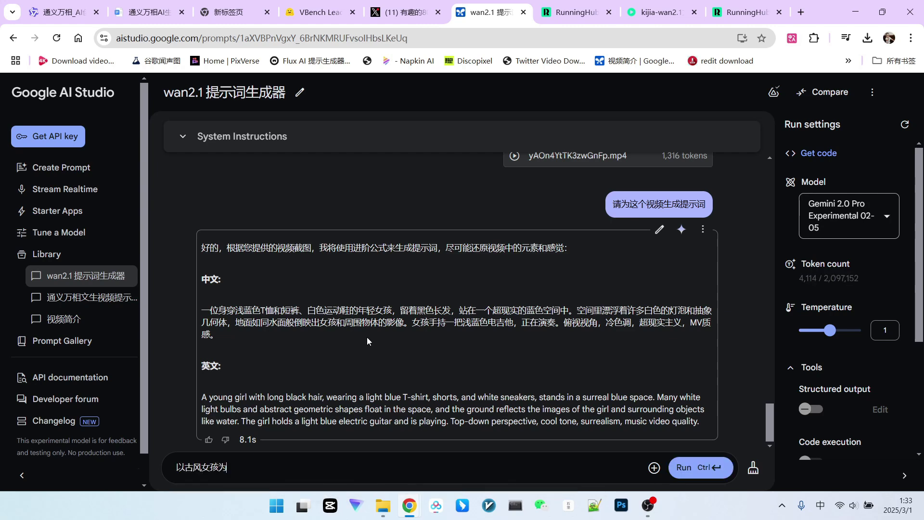
{"action": "type", "text": "主体，帮我构造一个形变公式 提示词"}
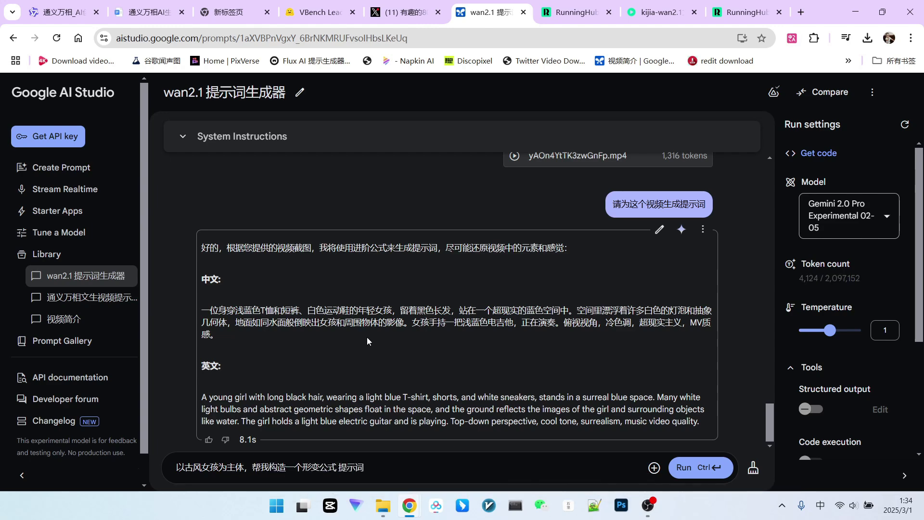
{"action": "left_click", "coordinate": [693, 467]}
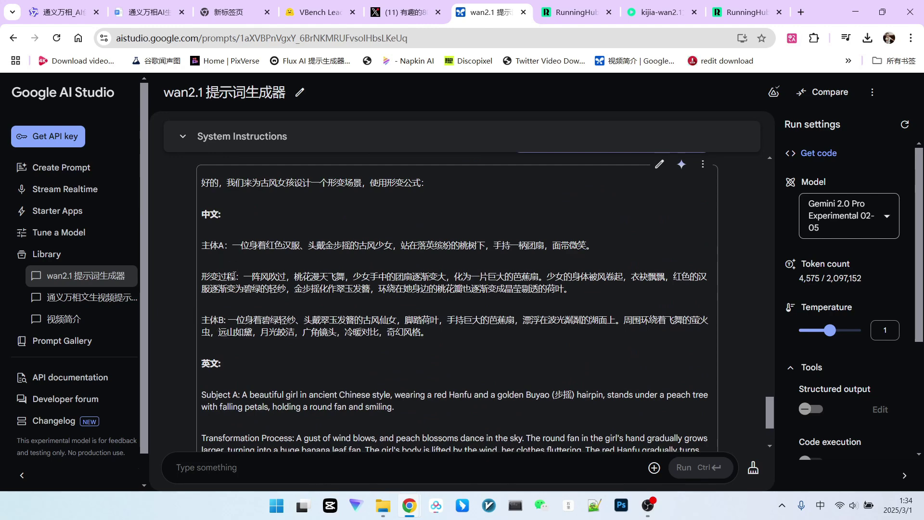
Read through the transformation prompt, request "返回一个完整的提示词", and copy the Chinese paragraph from the new reply
{"action": "scroll", "coordinate": [276, 274], "scroll_direction": "down", "scroll_amount": 2}
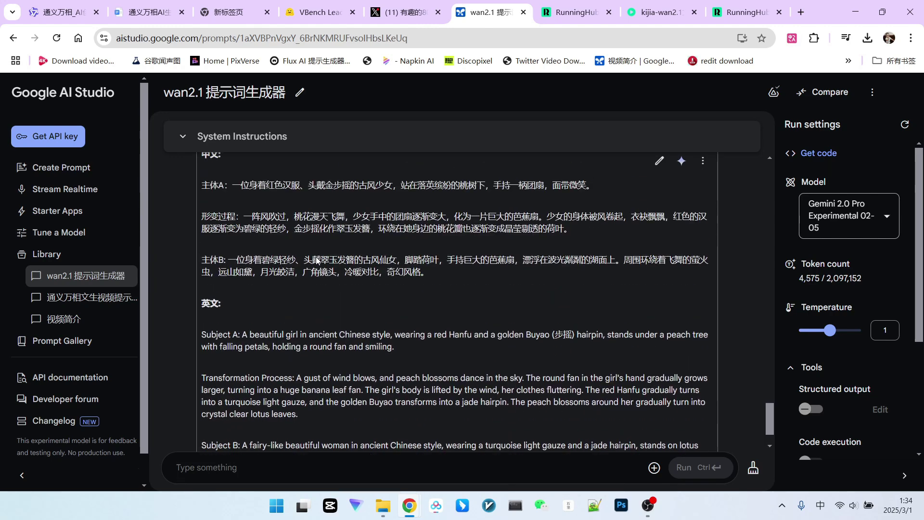
{"action": "scroll", "coordinate": [344, 301], "scroll_direction": "down", "scroll_amount": 2}
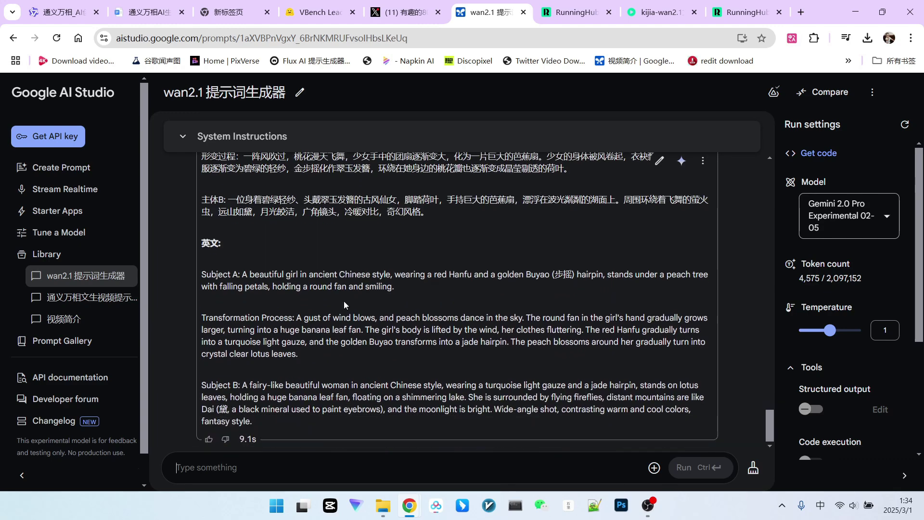
{"action": "left_click", "coordinate": [304, 460]}
{"action": "type", "text": "返回y"}
{"action": "type", "text": "一个完整的提示词"}
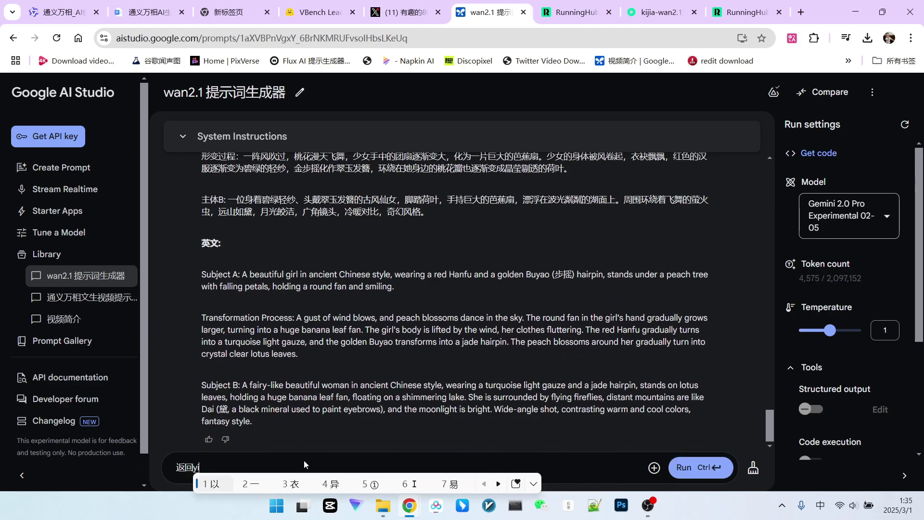
{"action": "key", "text": "ctrl+Return"}
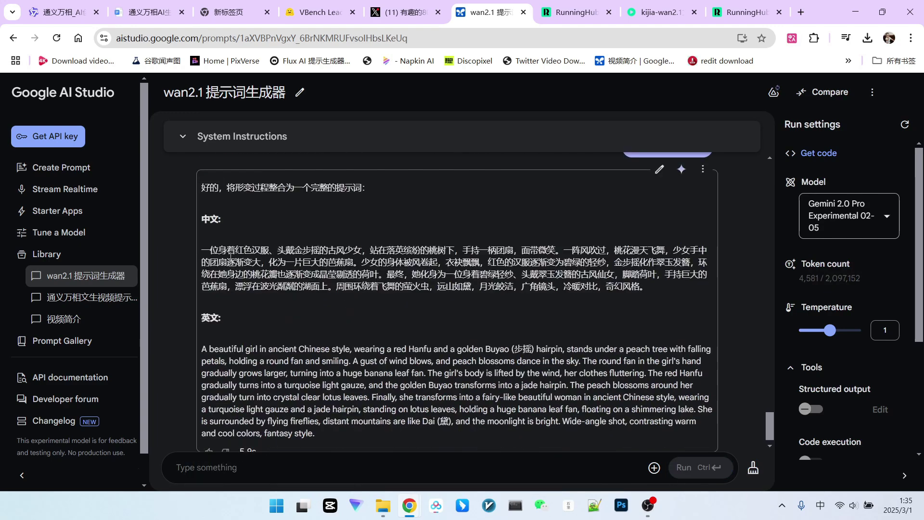
{"action": "left_click_drag", "start_coordinate": [202, 249], "coordinate": [645, 289]}
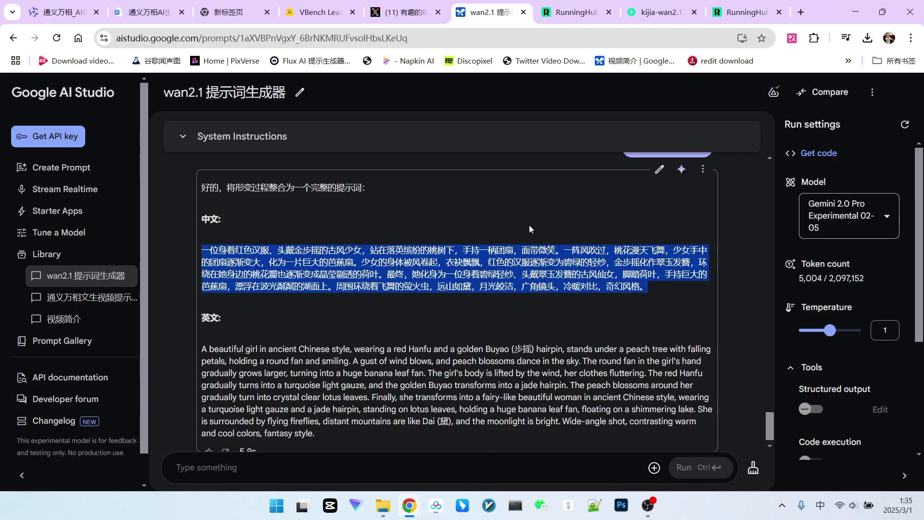
Switch to the RunningHub text-to-video workflow and inspect the generated video of the girl playing guitar up close
{"action": "left_click", "coordinate": [641, 13]}
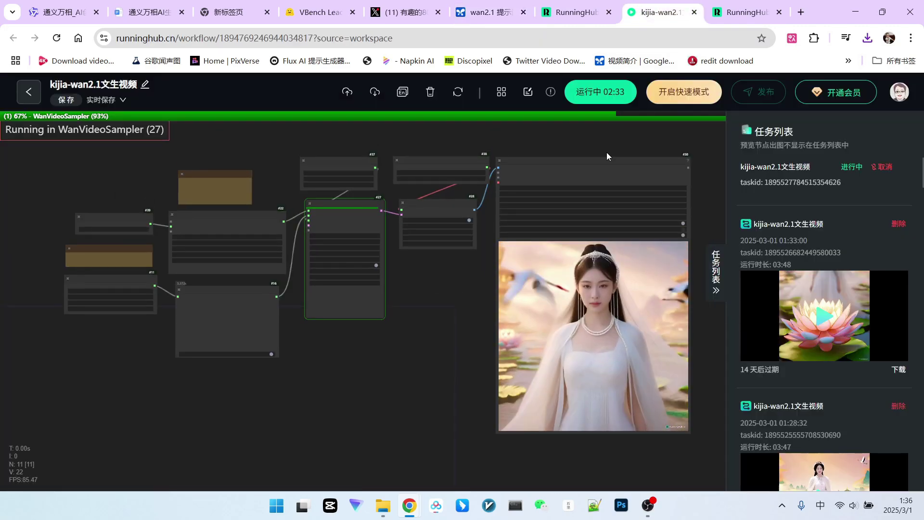
{"action": "scroll", "coordinate": [452, 369], "scroll_direction": "up", "scroll_amount": 2}
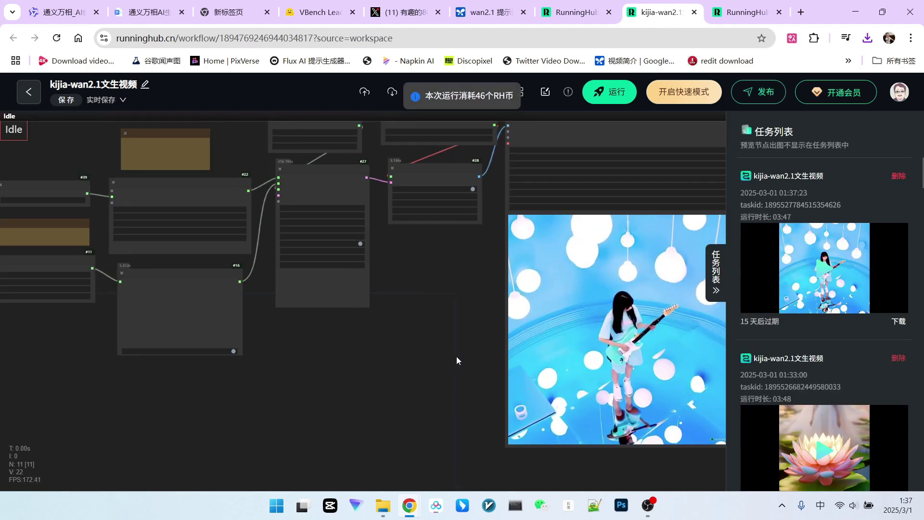
{"action": "left_click_drag", "start_coordinate": [456, 360], "coordinate": [387, 311]}
{"action": "scroll", "coordinate": [545, 290], "scroll_direction": "up", "scroll_amount": 3}
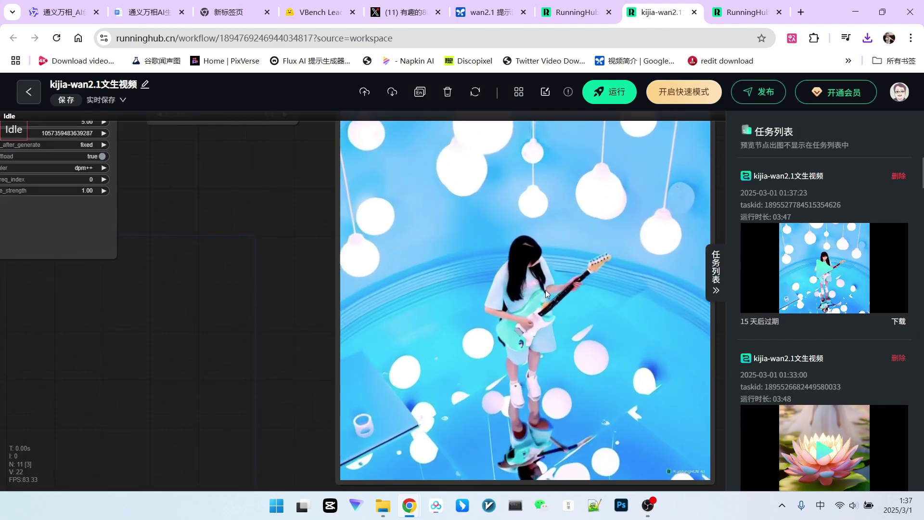
Replace the positive prompt in the WanVideo TextEncode node with the copied ancient-style girl transformation prompt
{"action": "scroll", "coordinate": [549, 280], "scroll_direction": "down", "scroll_amount": 2}
{"action": "scroll", "coordinate": [584, 359], "scroll_direction": "up", "scroll_amount": 3}
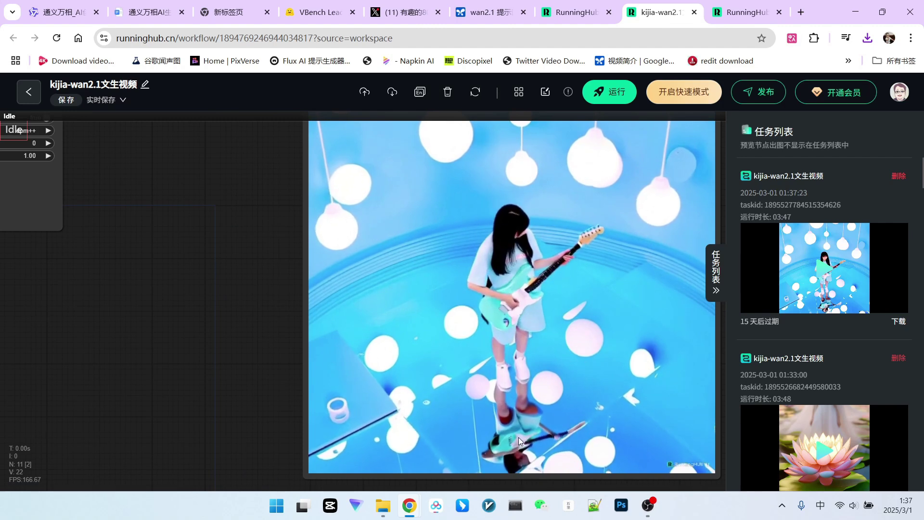
{"action": "scroll", "coordinate": [556, 434], "scroll_direction": "down", "scroll_amount": 2}
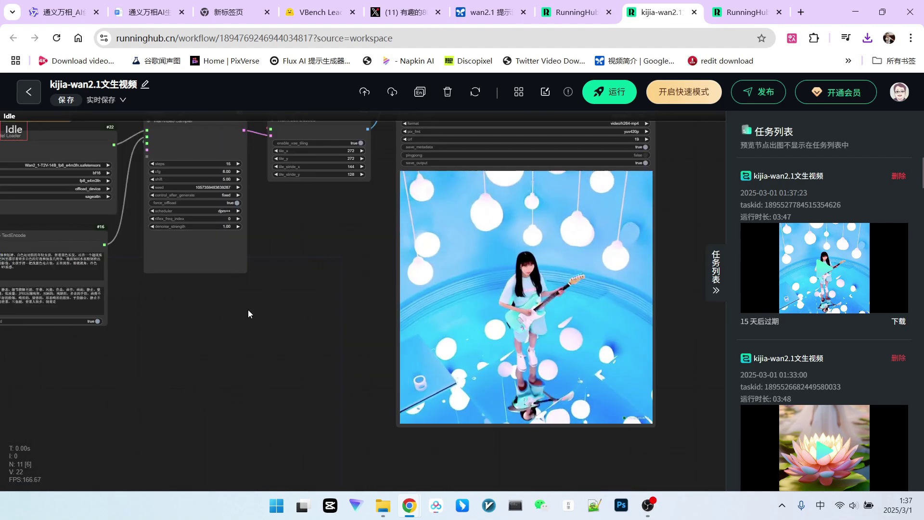
{"action": "scroll", "coordinate": [445, 328], "scroll_direction": "down", "scroll_amount": 2}
{"action": "scroll", "coordinate": [369, 327], "scroll_direction": "up", "scroll_amount": 3}
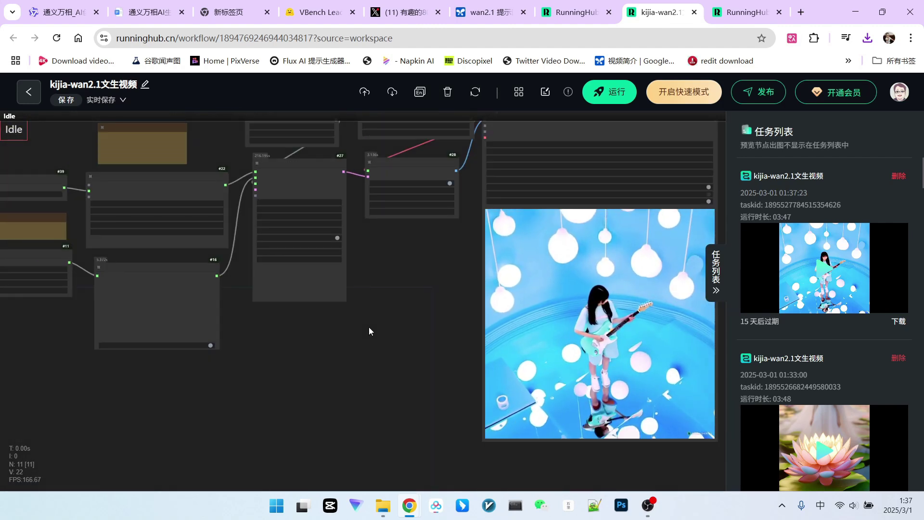
{"action": "scroll", "coordinate": [377, 331], "scroll_direction": "down", "scroll_amount": 1}
{"action": "scroll", "coordinate": [594, 287], "scroll_direction": "up", "scroll_amount": 1}
{"action": "left_click_drag", "start_coordinate": [118, 327], "coordinate": [224, 330]}
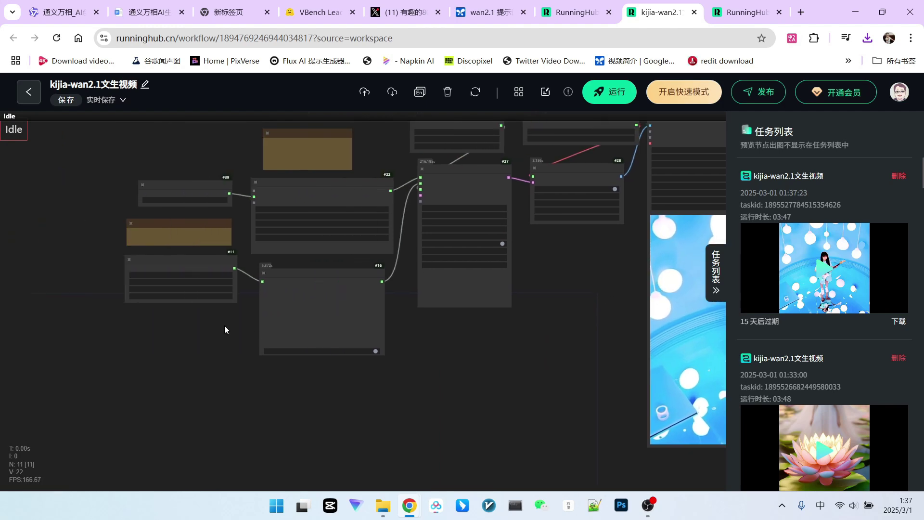
{"action": "scroll", "coordinate": [224, 330], "scroll_direction": "up", "scroll_amount": 2}
{"action": "left_click", "coordinate": [344, 296]}
{"action": "key", "text": "ctrl+a"}
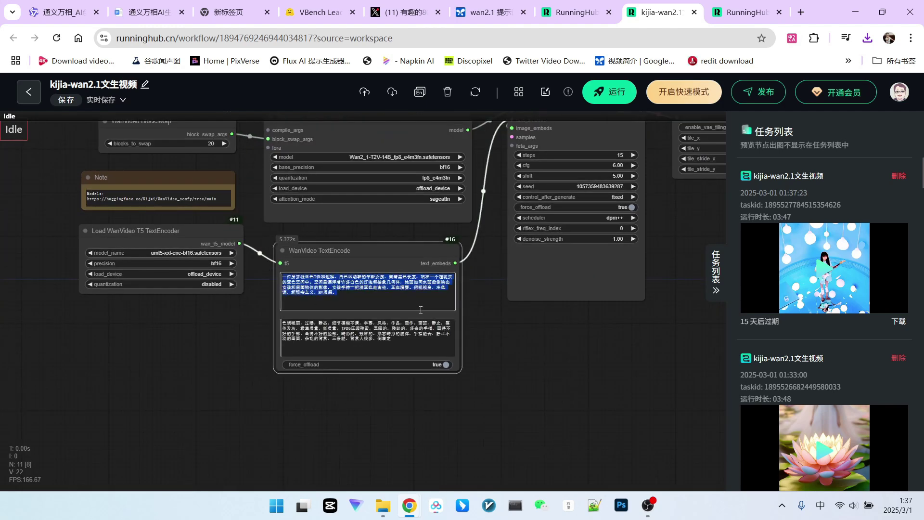
{"action": "type", "text": "一位身着红色汉服、头戴金步摇的古风少女，站在落英缤纷的桃树下，手持一柄团扇，面带微笑，一阵风吹过，桃花漫天飞舞，少女手中的团扇逐渐变大，化为一片巨大的花瓣扇，少女的身体被风包裹，衣袂飘飘，红色的汉服逐渐变为赤绿的羽衣，金步摇化作雪玉发簪，环绕在她身边的桃花瓣也逐渐变成晶莹剔透的雪花，最终，她化身为一位身着赤绿羽衣，头戴雪玉发簪的古风仙女，翩翩起舞，手持巨大的花瓣扇，漂浮在被光幕凝结的湖面上，周围环绕着飞舞的萤火虫，远山如黛，月光皎洁，广角镜头，冷暖对比，奇幻风格。"}
{"action": "scroll", "coordinate": [517, 327], "scroll_direction": "down", "scroll_amount": 2}
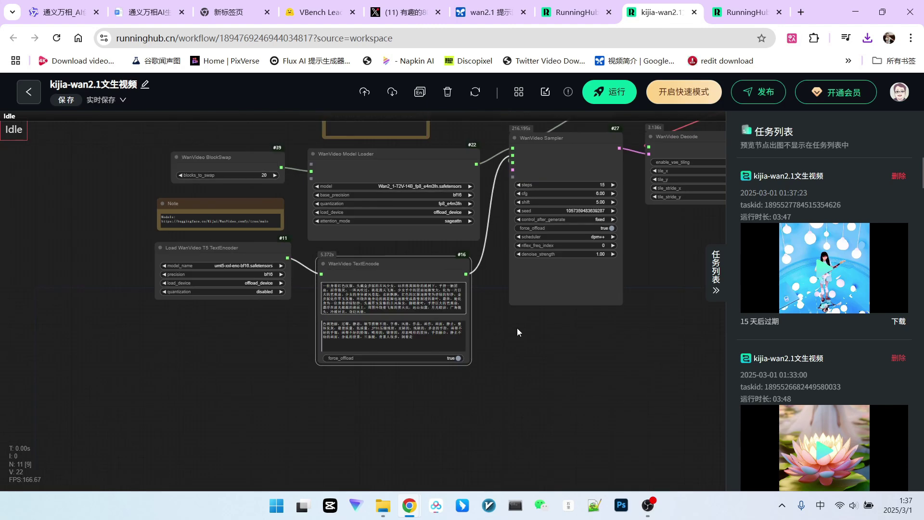
{"action": "left_click_drag", "start_coordinate": [517, 328], "coordinate": [420, 346]}
{"action": "scroll", "coordinate": [420, 346], "scroll_direction": "down", "scroll_amount": 1}
{"action": "scroll", "coordinate": [380, 353], "scroll_direction": "down", "scroll_amount": 2}
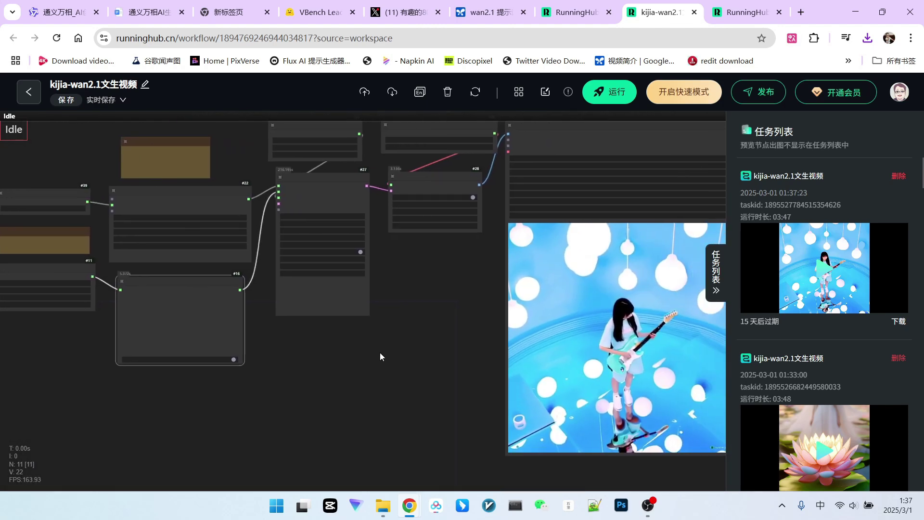
Switch to the Google AI Studio chat and submit the request "一个时尚女孩在一个破旧的厨房里切西红柿"
{"action": "left_click", "coordinate": [486, 12]}
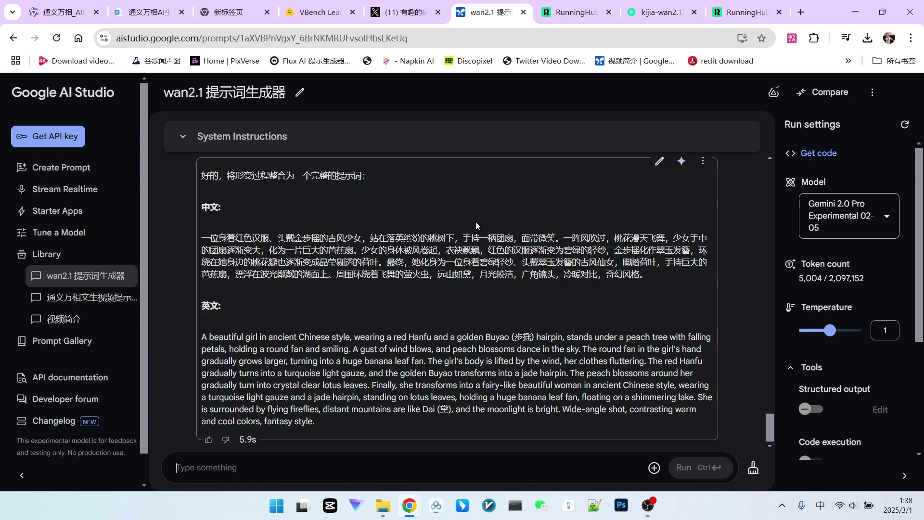
{"action": "type", "text": "一个时尚nü'hai"}
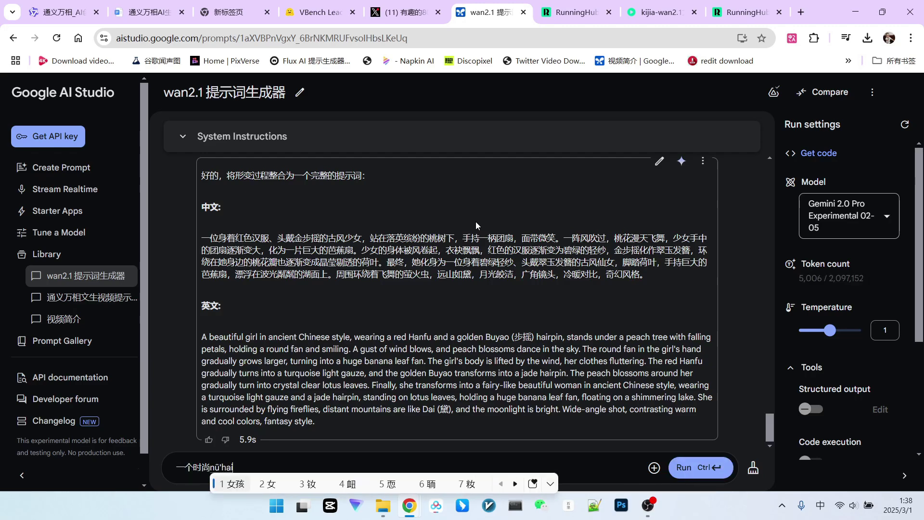
{"action": "key", "text": "BackSpace"}
{"action": "key", "text": "BackSpace"}
{"action": "key", "text": "BackSpace"}
{"action": "key", "text": "BackSpace"}
{"action": "key", "text": "BackSpace"}
{"action": "key", "text": "BackSpace"}
{"action": "type", "text": "女孩在一个破旧的chu"}
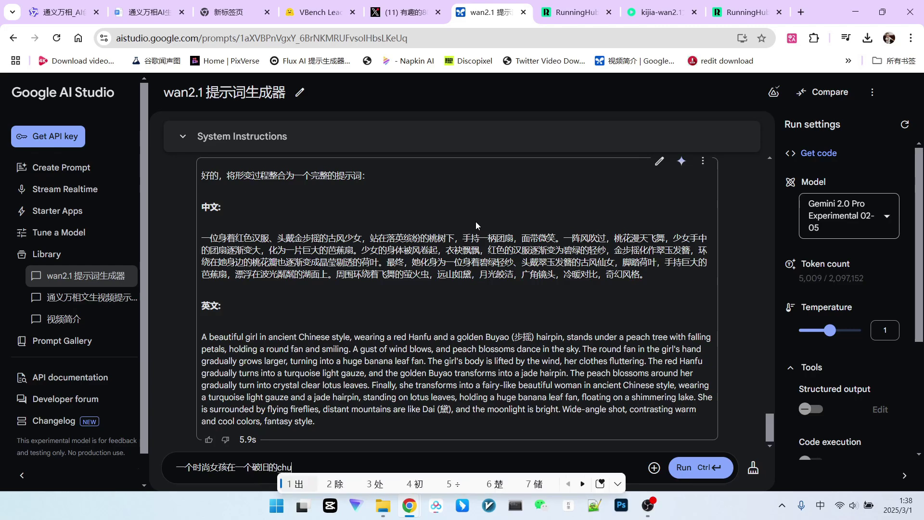
{"action": "key", "text": "BackSpace"}
{"action": "key", "text": "BackSpace"}
{"action": "key", "text": "BackSpace"}
{"action": "type", "text": "厨房里切西红柿"}
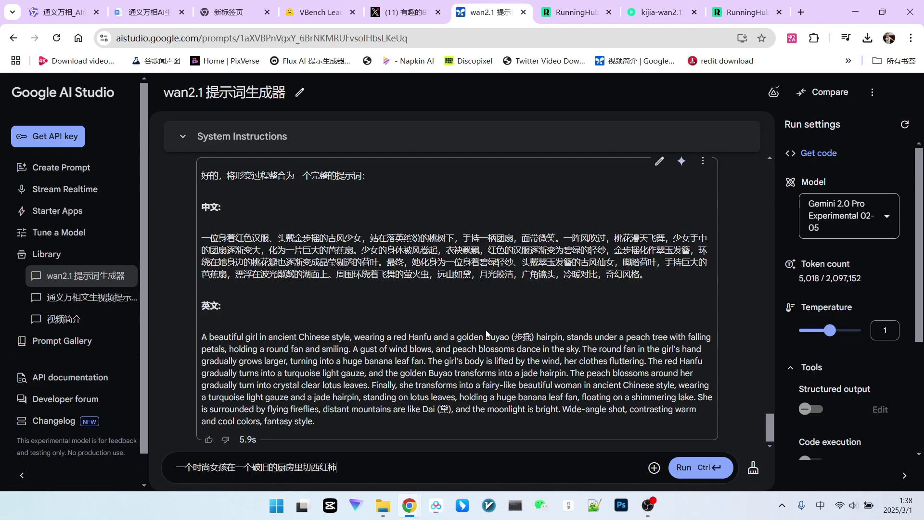
{"action": "left_click", "coordinate": [683, 467]}
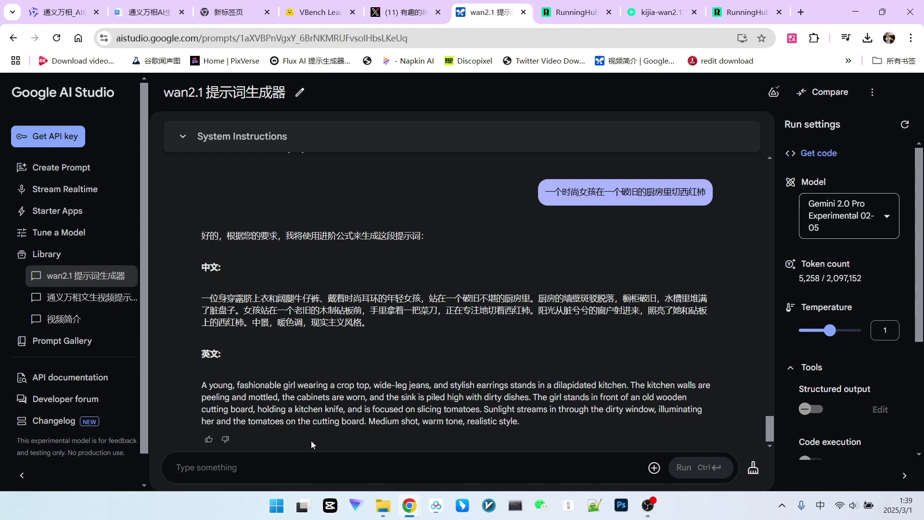
Submit the follow-up "我希望女孩淑女一些" and compare the revised Chinese prompt with the previous version
{"action": "type", "text": "我希望女孩淑女一些"}
{"action": "key", "text": "ctrl+Return"}
{"action": "left_click_drag", "start_coordinate": [243, 276], "coordinate": [321, 275]}
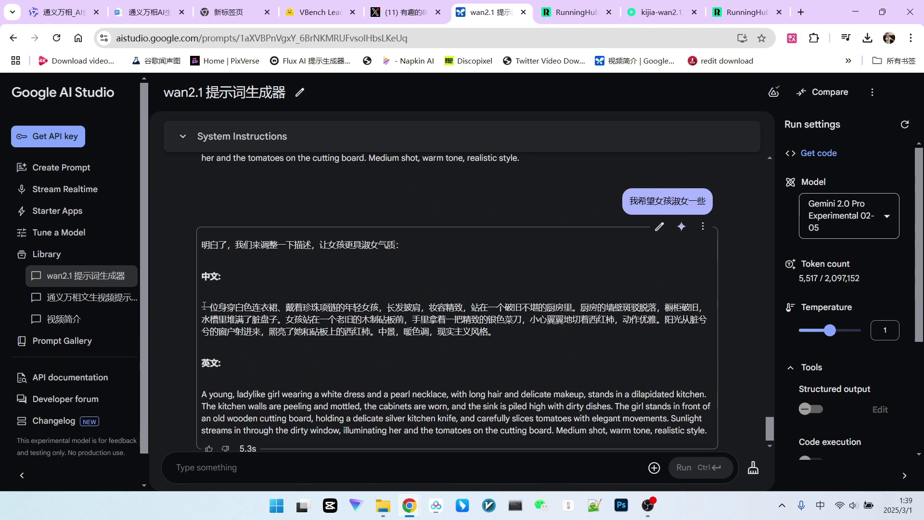
{"action": "left_click_drag", "start_coordinate": [201, 307], "coordinate": [437, 307]}
{"action": "scroll", "coordinate": [356, 287], "scroll_direction": "up", "scroll_amount": 4}
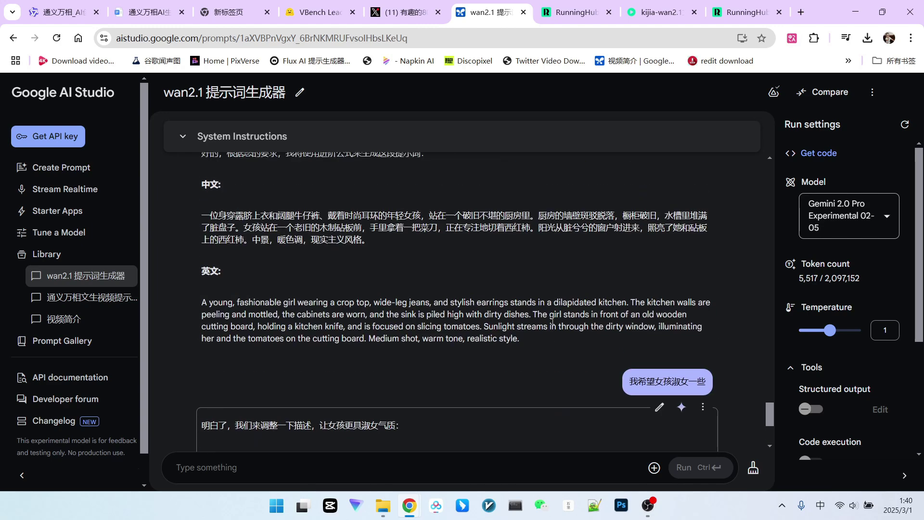
{"action": "scroll", "coordinate": [429, 255], "scroll_direction": "down", "scroll_amount": 3}
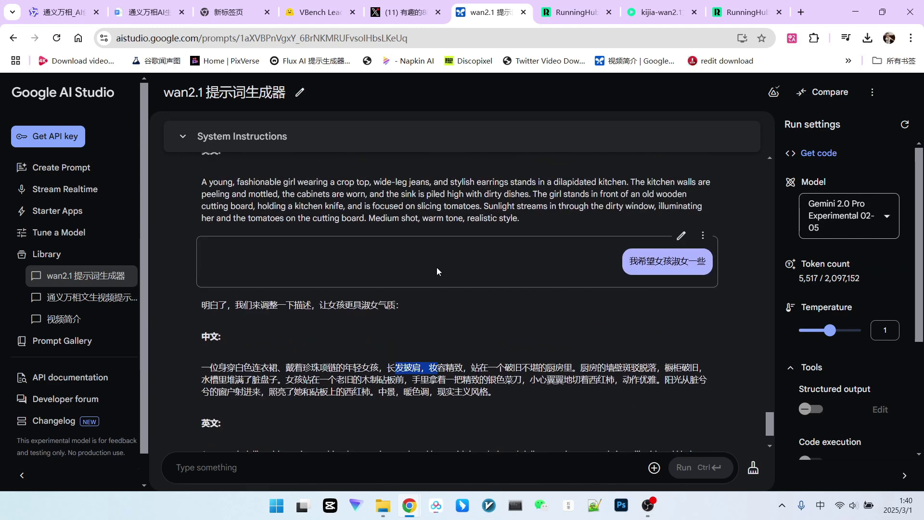
Switch to the RunningHub text-to-video workflow and examine the generated transformation video against the positive prompt in the WanVideo TextEncode node
{"action": "key", "text": "ctrl+Tab"}
{"action": "key", "text": "ctrl+Tab"}
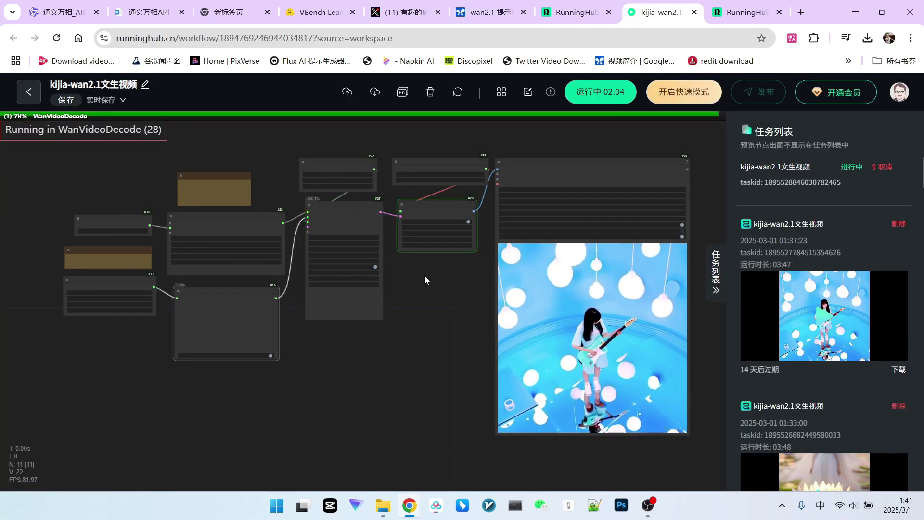
{"action": "scroll", "coordinate": [616, 291], "scroll_direction": "up", "scroll_amount": 3}
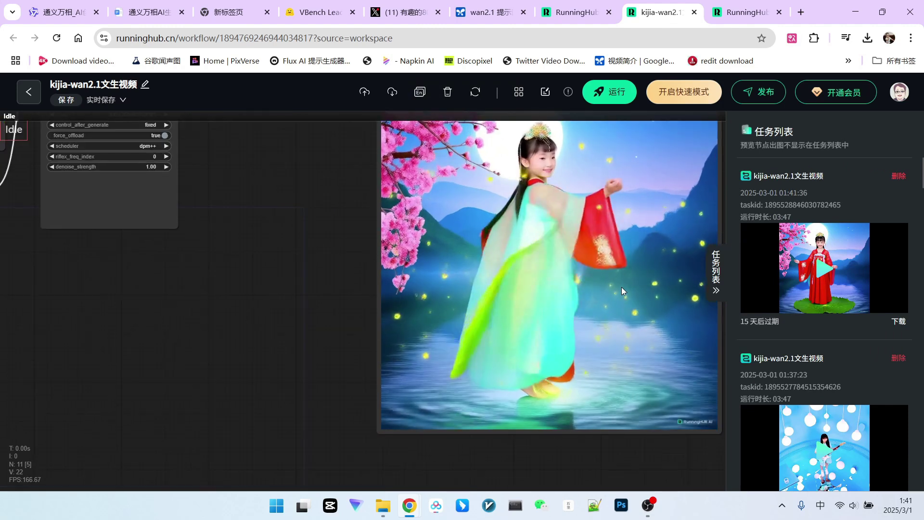
{"action": "scroll", "coordinate": [603, 216], "scroll_direction": "down", "scroll_amount": 2}
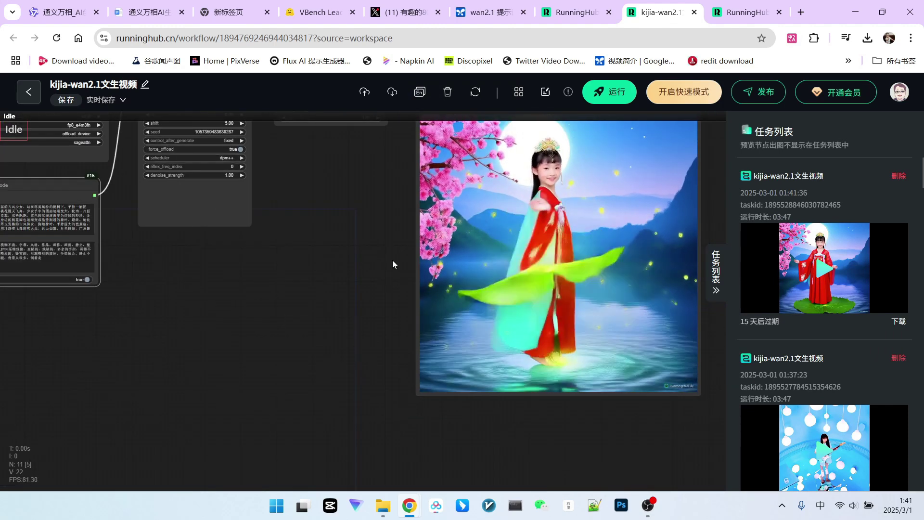
{"action": "left_click_drag", "start_coordinate": [272, 266], "coordinate": [397, 295]}
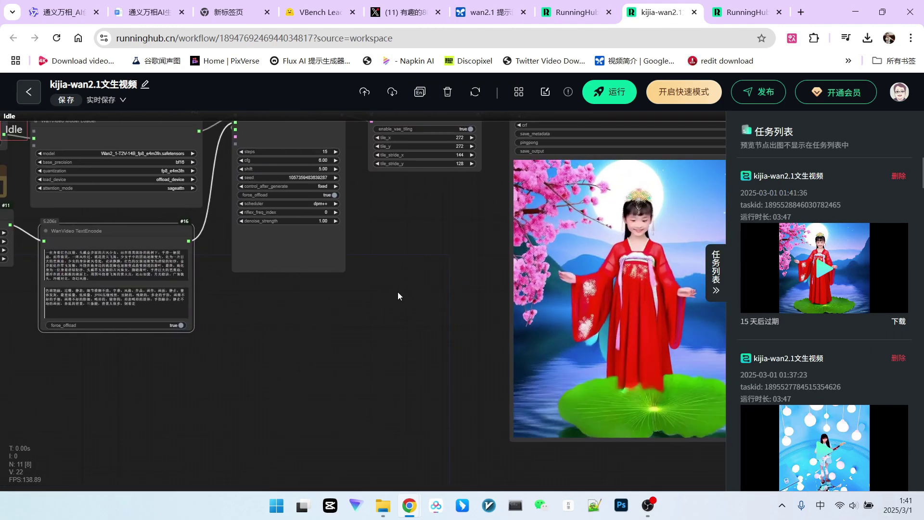
{"action": "left_click_drag", "start_coordinate": [335, 292], "coordinate": [408, 292]}
{"action": "scroll", "coordinate": [408, 292], "scroll_direction": "up", "scroll_amount": 2}
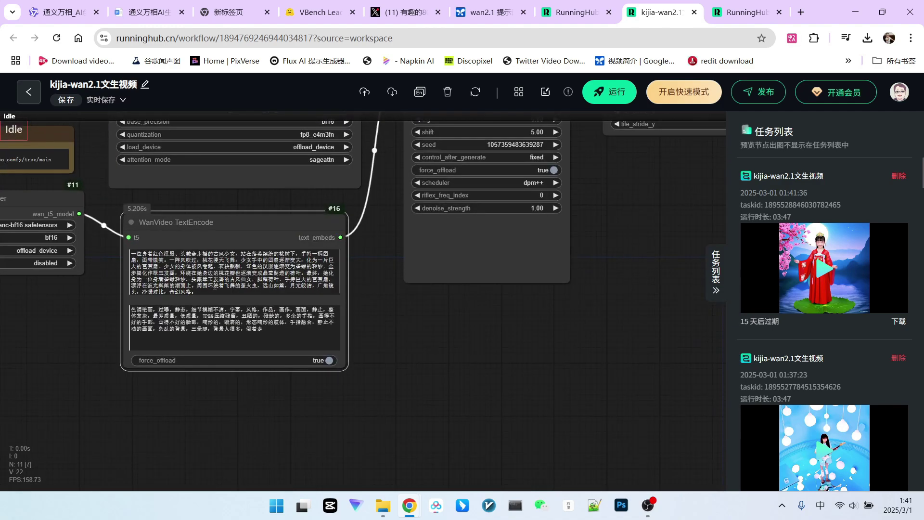
{"action": "scroll", "coordinate": [389, 358], "scroll_direction": "down", "scroll_amount": 3}
{"action": "scroll", "coordinate": [407, 349], "scroll_direction": "up", "scroll_amount": 5}
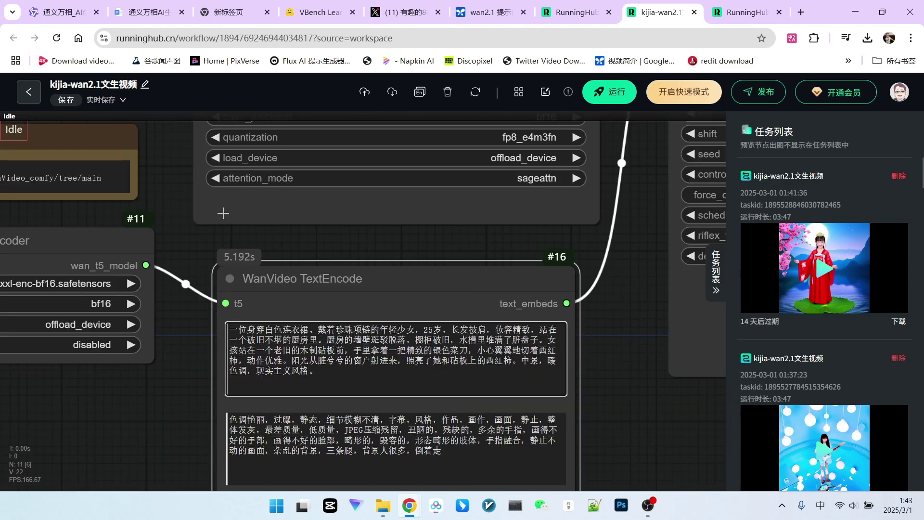
Inspect the generated video of the girl slicing tomatoes in the kitchen up close
{"action": "scroll", "coordinate": [408, 348], "scroll_direction": "down", "scroll_amount": 2}
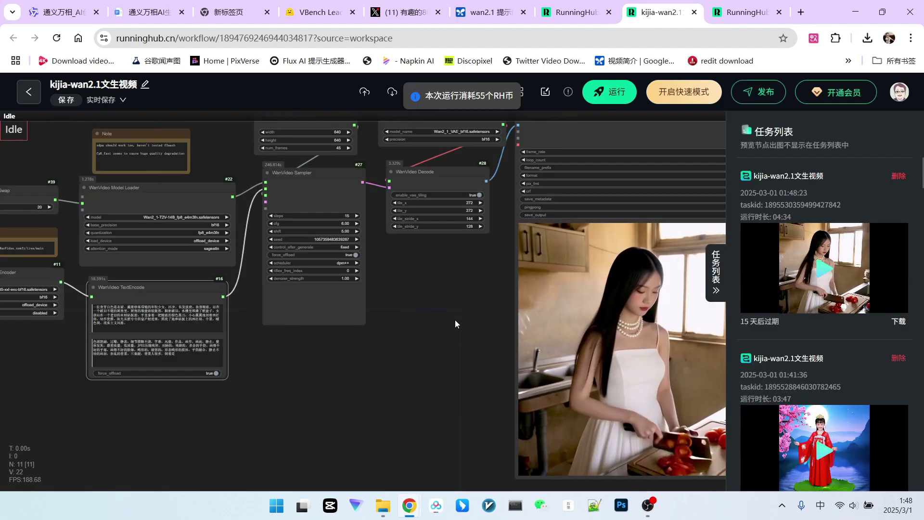
{"action": "scroll", "coordinate": [454, 317], "scroll_direction": "up", "scroll_amount": 4}
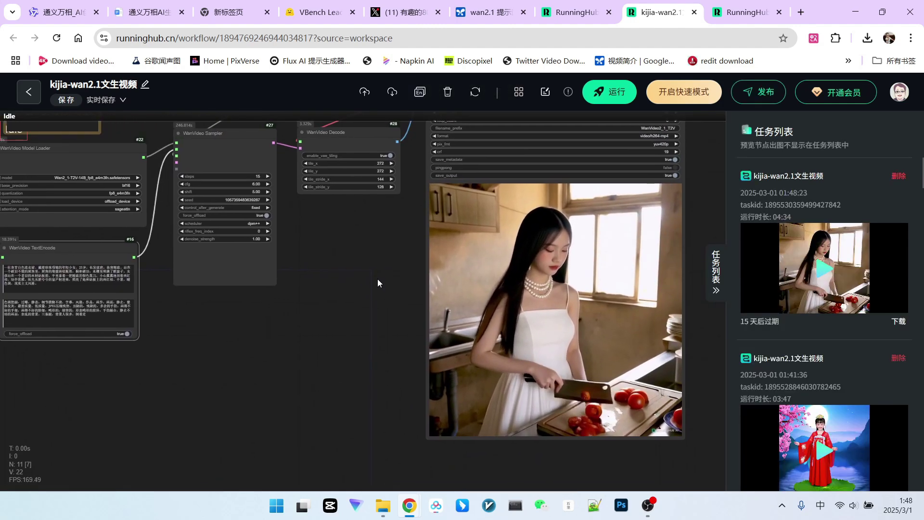
{"action": "scroll", "coordinate": [558, 421], "scroll_direction": "up", "scroll_amount": 2}
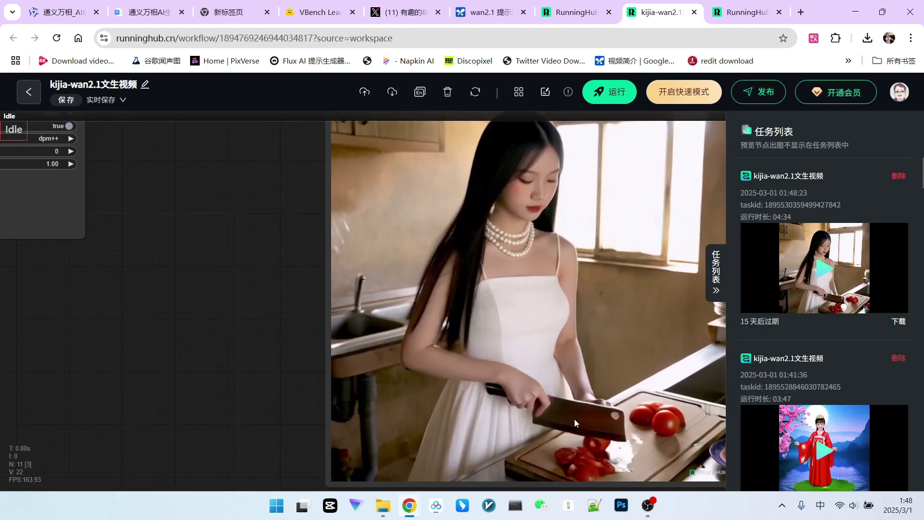
{"action": "scroll", "coordinate": [582, 400], "scroll_direction": "up", "scroll_amount": 1}
{"action": "scroll", "coordinate": [529, 237], "scroll_direction": "down", "scroll_amount": 2}
{"action": "scroll", "coordinate": [523, 320], "scroll_direction": "up", "scroll_amount": 2}
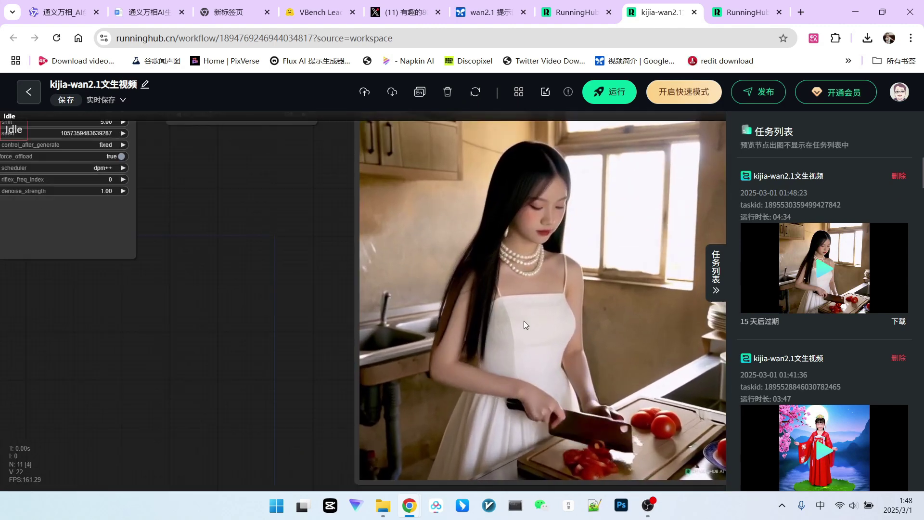
{"action": "scroll", "coordinate": [394, 258], "scroll_direction": "down", "scroll_amount": 3}
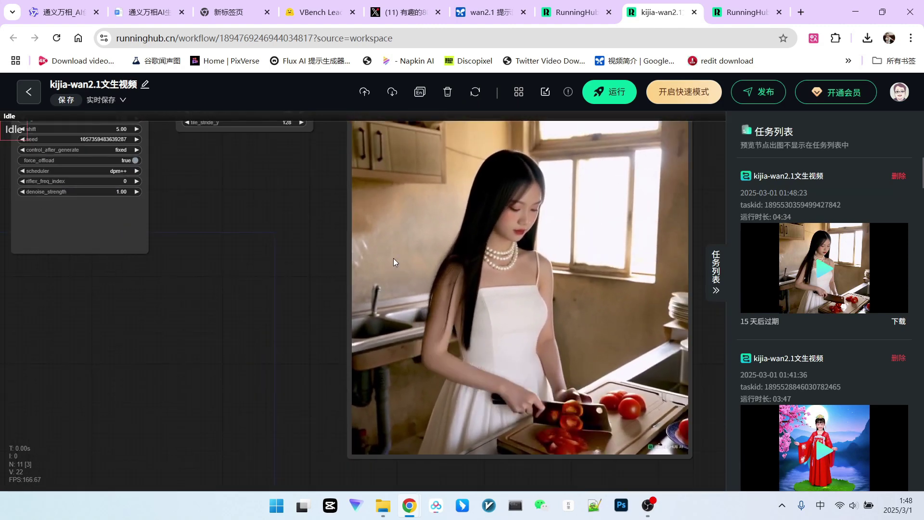
{"action": "scroll", "coordinate": [394, 289], "scroll_direction": "down", "scroll_amount": 1}
Review the generated prompts in the Google AI Studio chat alongside the 基础公式 and 进阶公式 sections of the 通义万相 video guide
{"action": "left_click", "coordinate": [488, 12]}
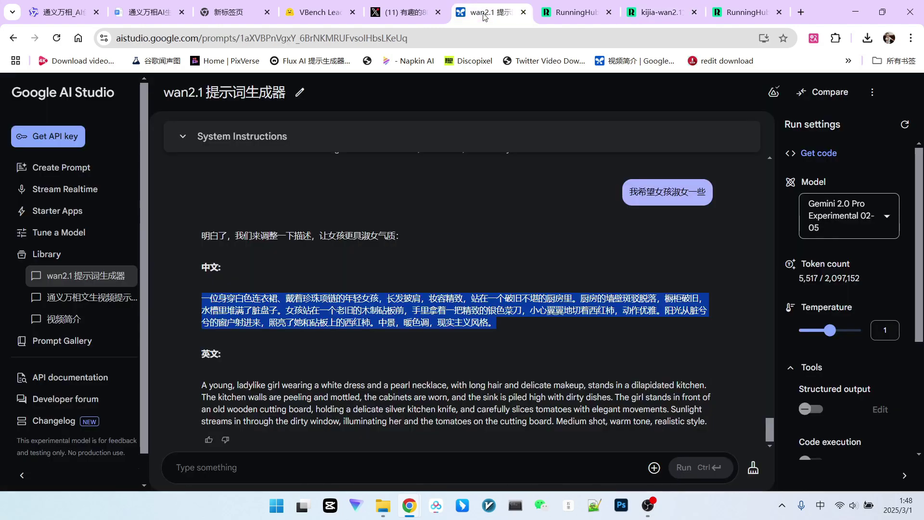
{"action": "scroll", "coordinate": [494, 247], "scroll_direction": "up", "scroll_amount": 4}
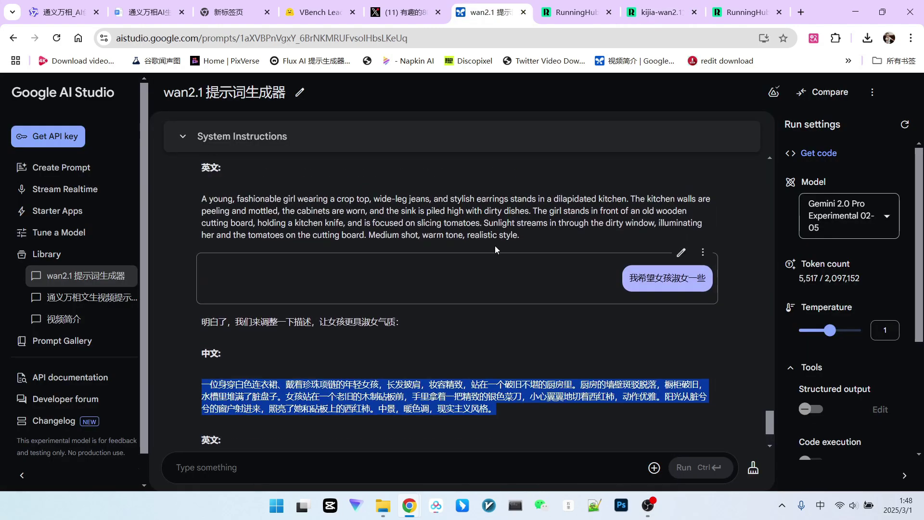
{"action": "scroll", "coordinate": [507, 223], "scroll_direction": "up", "scroll_amount": 5}
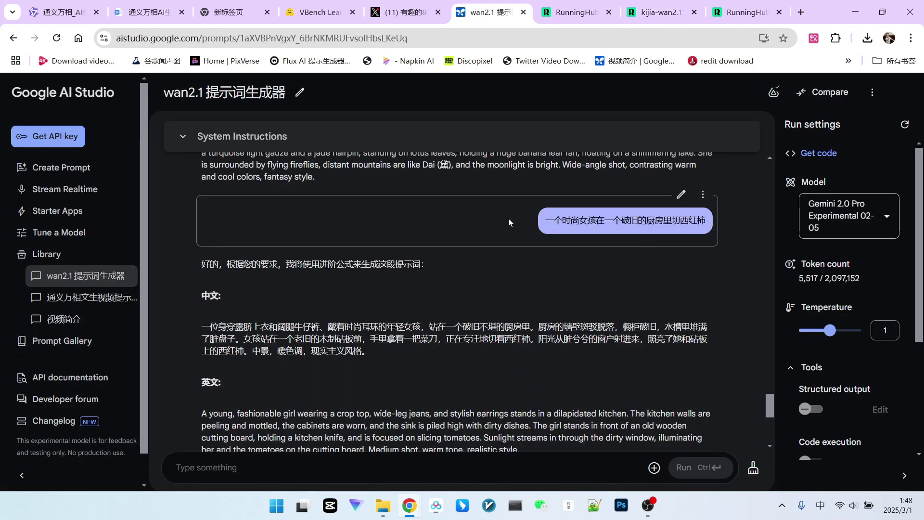
{"action": "scroll", "coordinate": [509, 218], "scroll_direction": "up", "scroll_amount": 3}
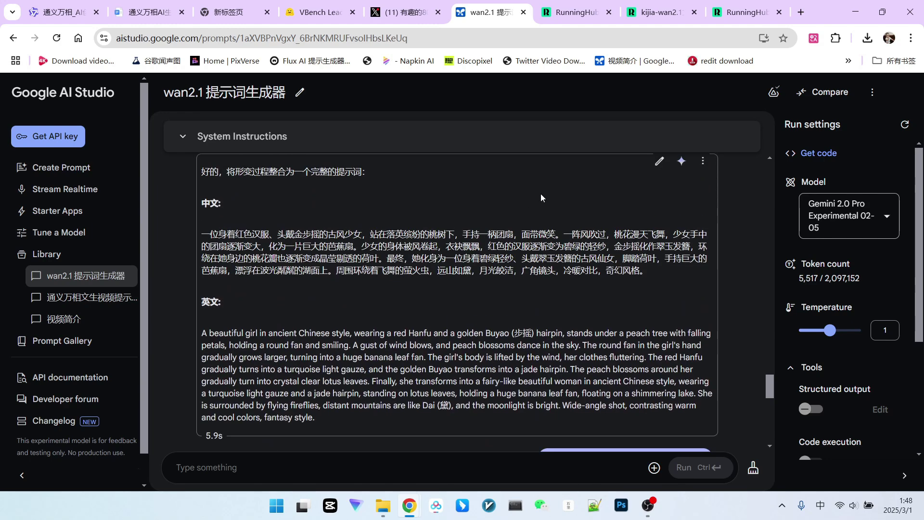
{"action": "scroll", "coordinate": [541, 194], "scroll_direction": "up", "scroll_amount": 2}
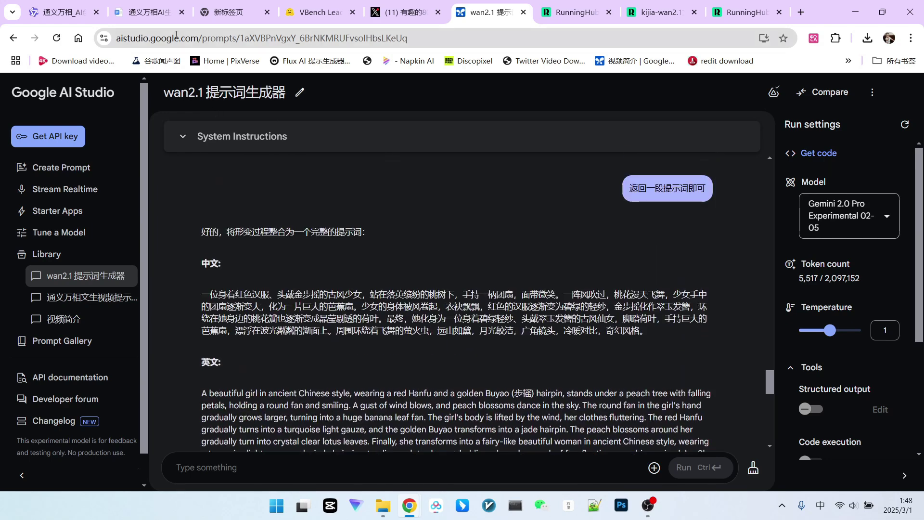
{"action": "left_click", "coordinate": [149, 12]}
{"action": "scroll", "coordinate": [408, 211], "scroll_direction": "down", "scroll_amount": 12}
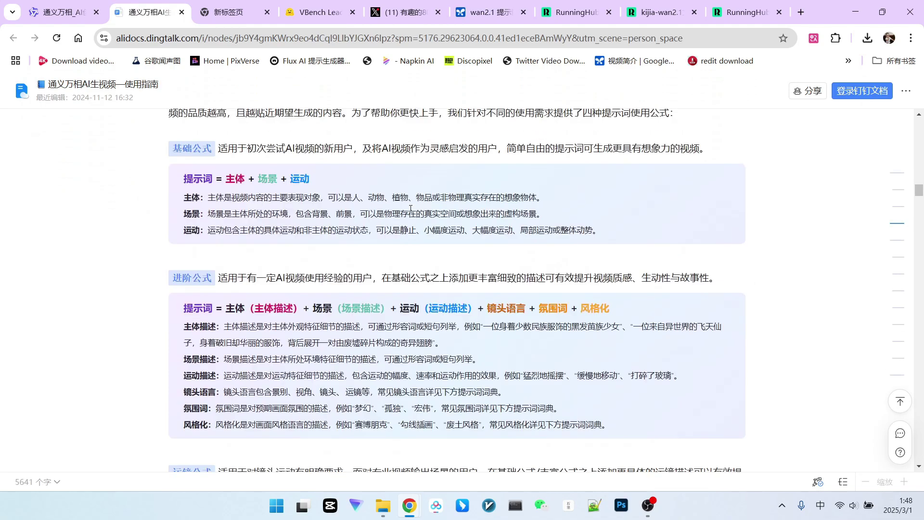
{"action": "left_click", "coordinate": [486, 12]}
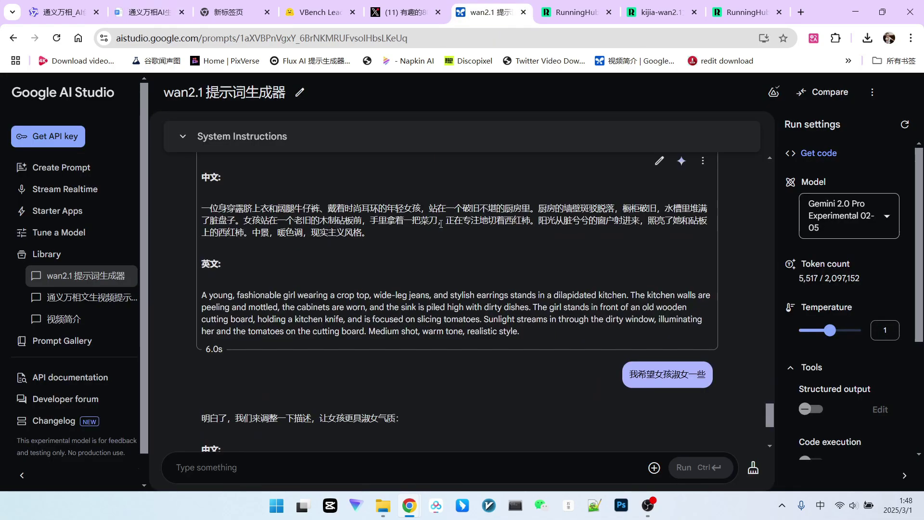
{"action": "scroll", "coordinate": [436, 221], "scroll_direction": "down", "scroll_amount": 6}
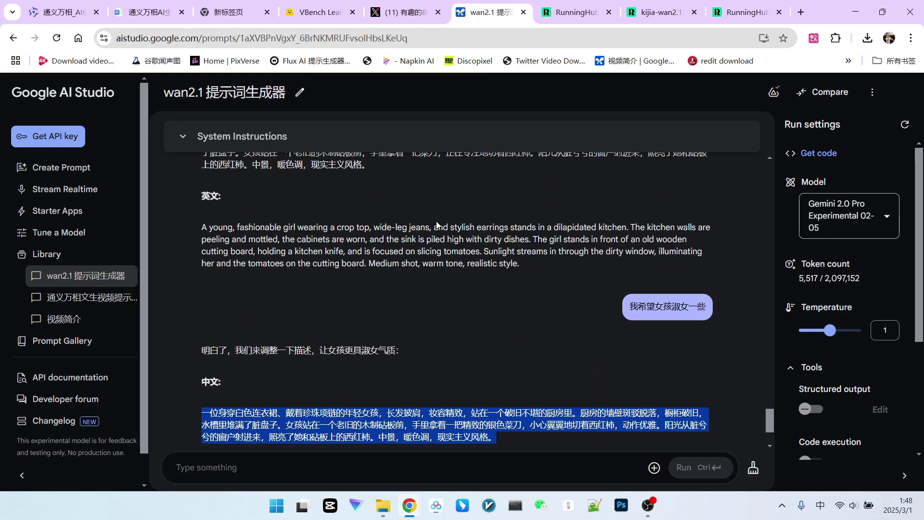